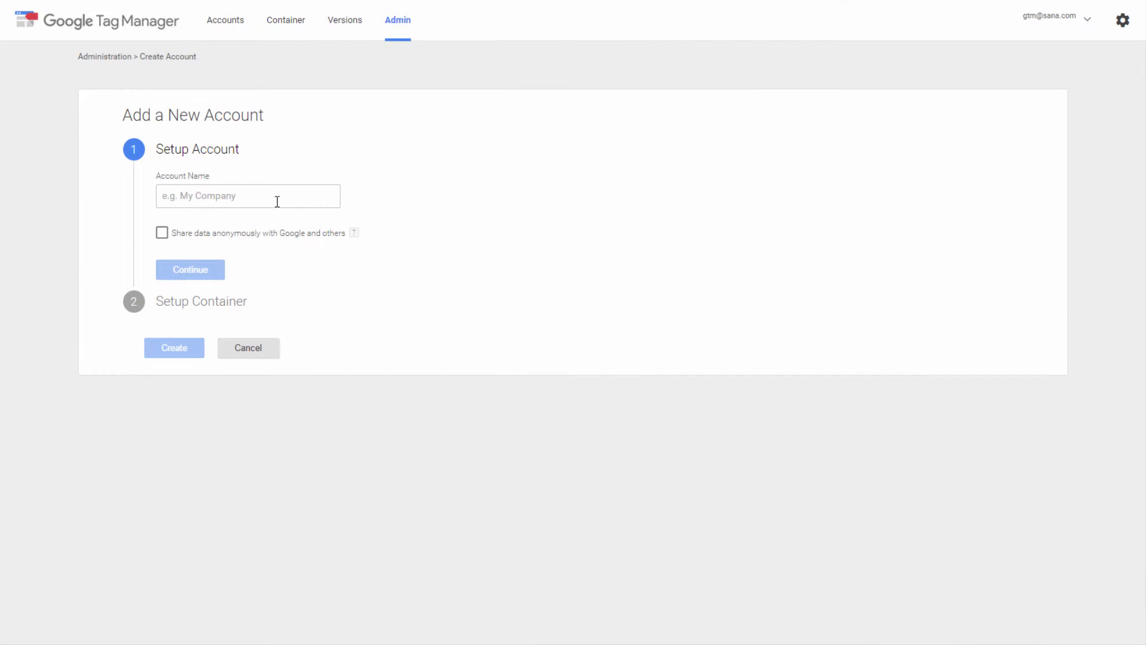
Enter Sana as the new Tag Manager account name
left_click(277, 201)
type("Sana")
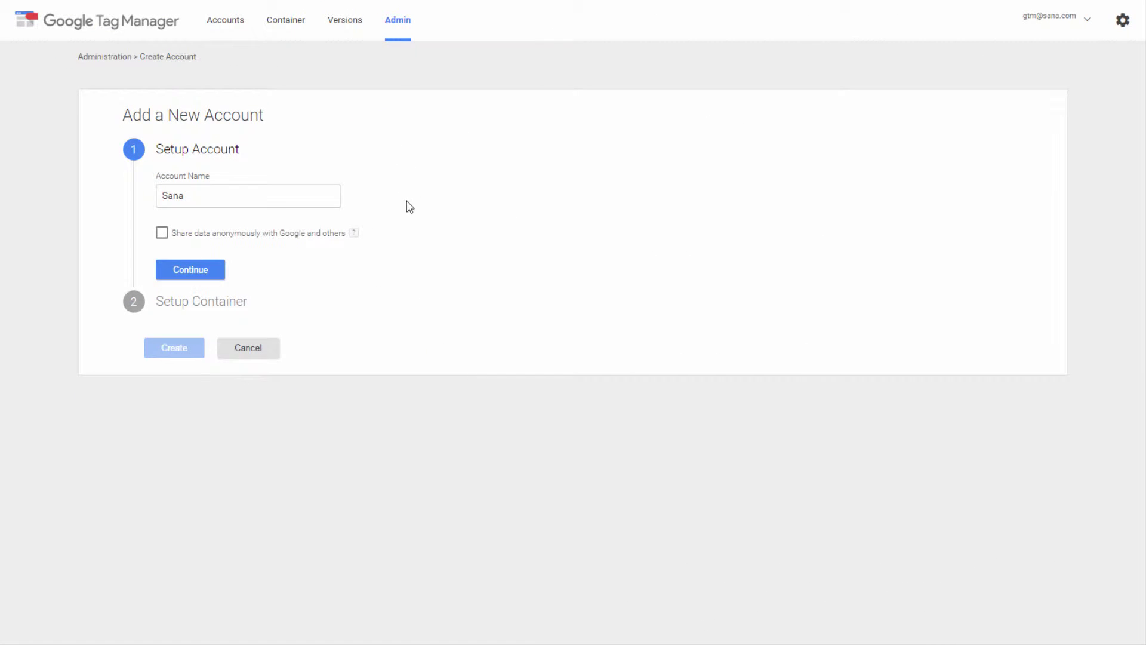
left_click(206, 269)
left_click(203, 251)
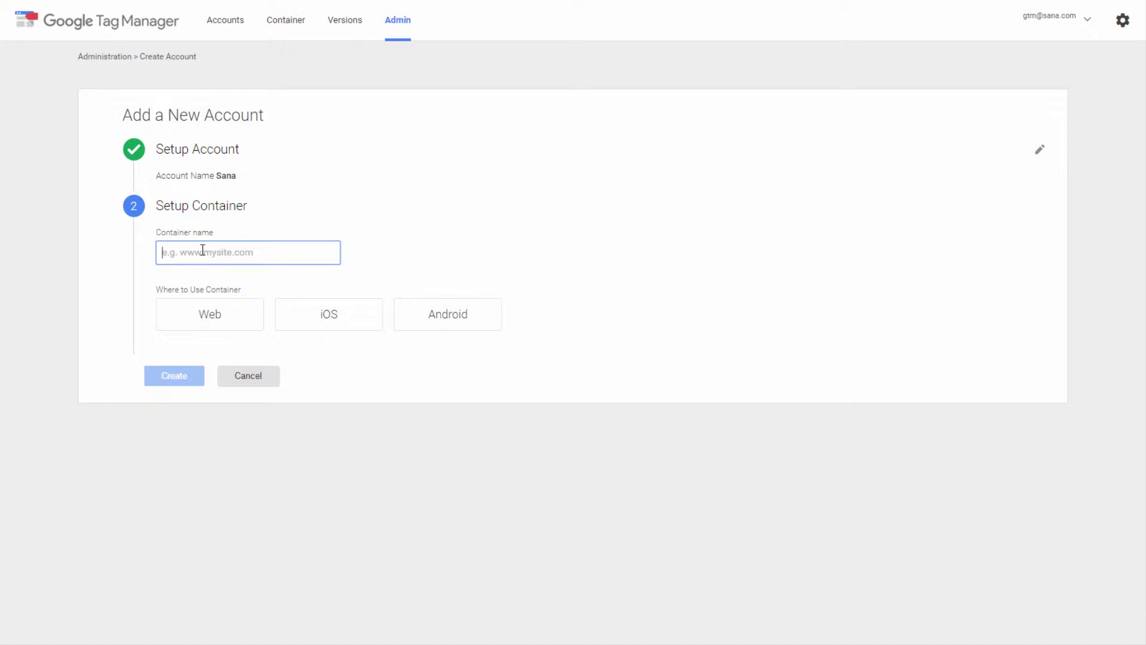
type("www.sanastore.com")
left_click(227, 333)
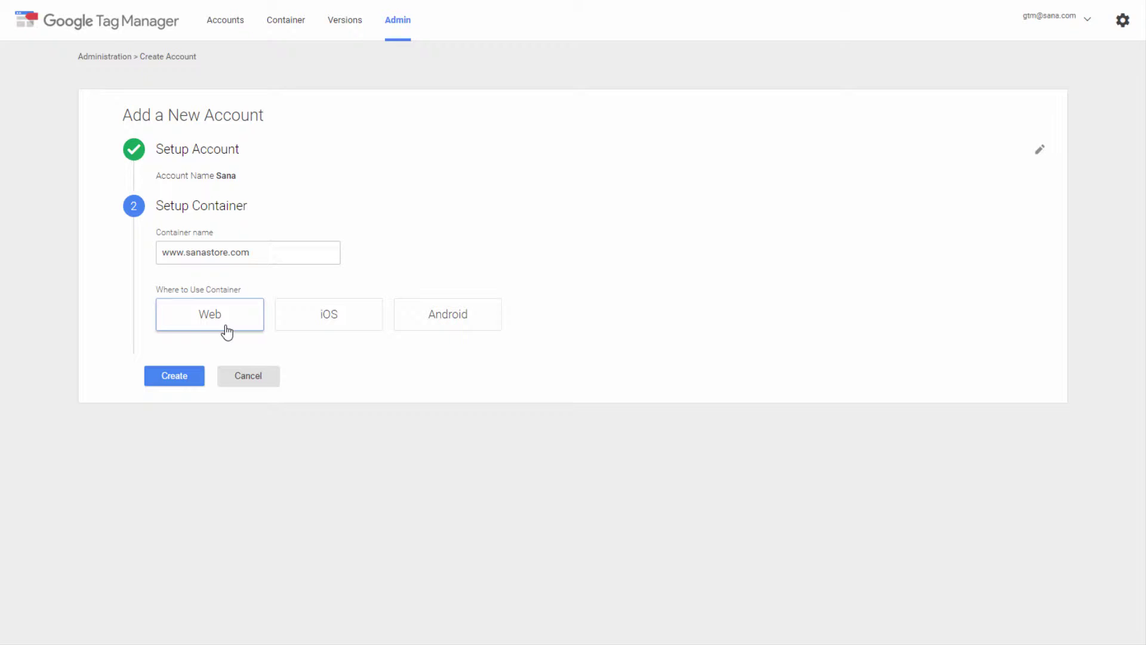
left_click(189, 377)
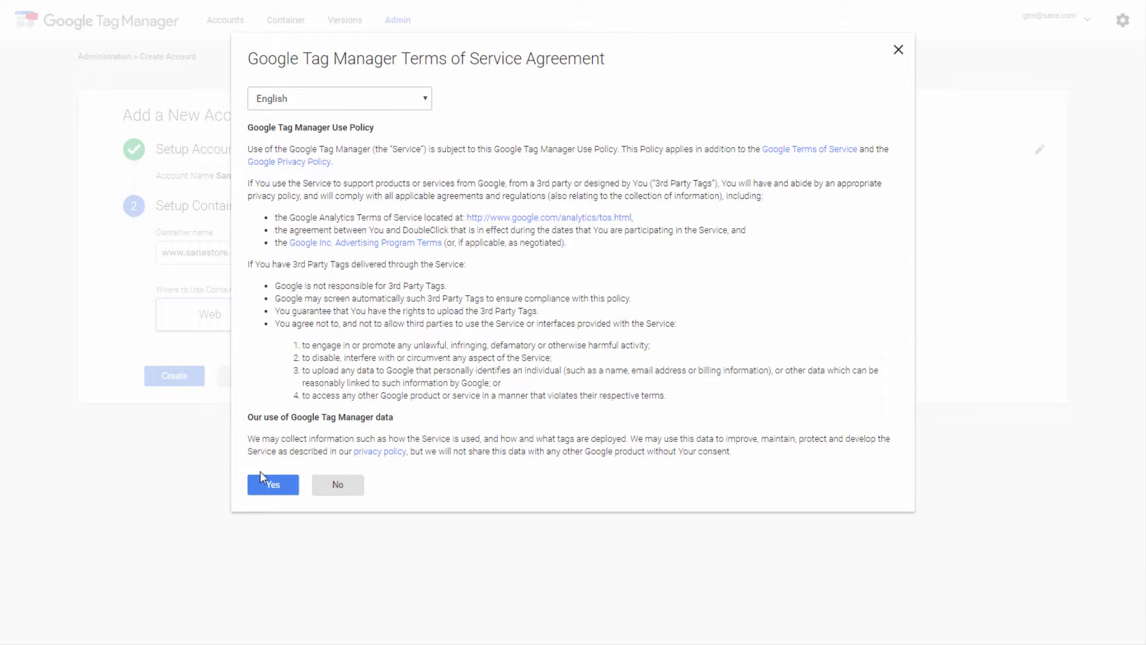
Accept the terms of service and select the new GTM container ID
left_click(264, 484)
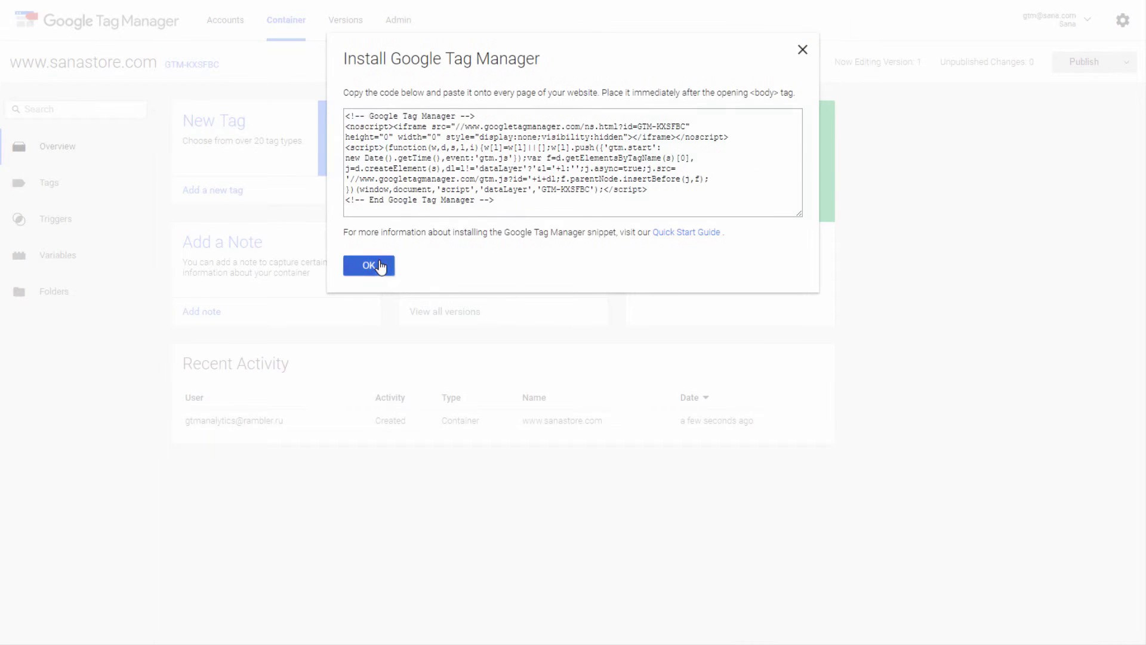
left_click(369, 265)
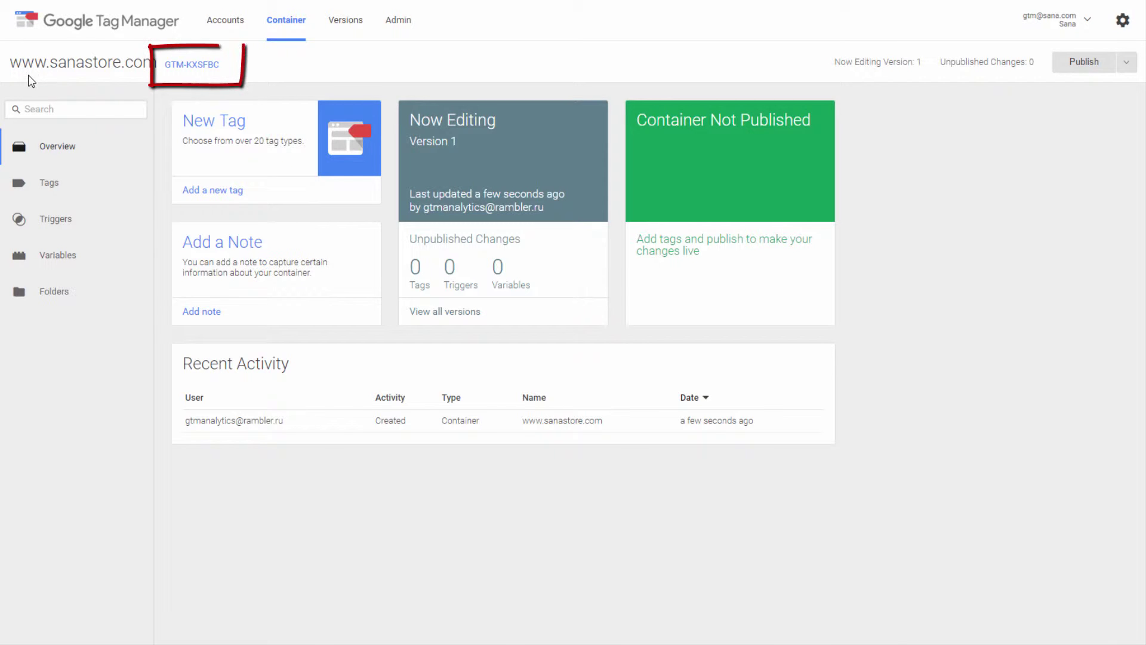
left_click_drag(220, 65, 166, 64)
key("ctrl+c")
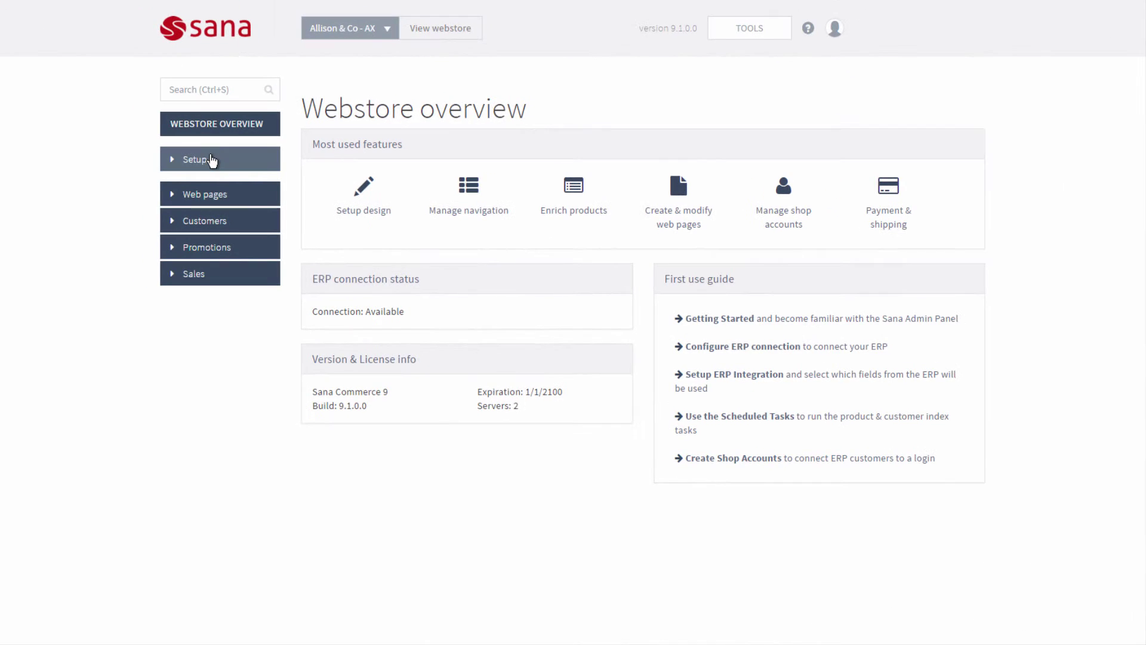
Save the GTM container ID in Marketing > Analytics settings and refresh the site cache
left_click(197, 148)
left_click(208, 443)
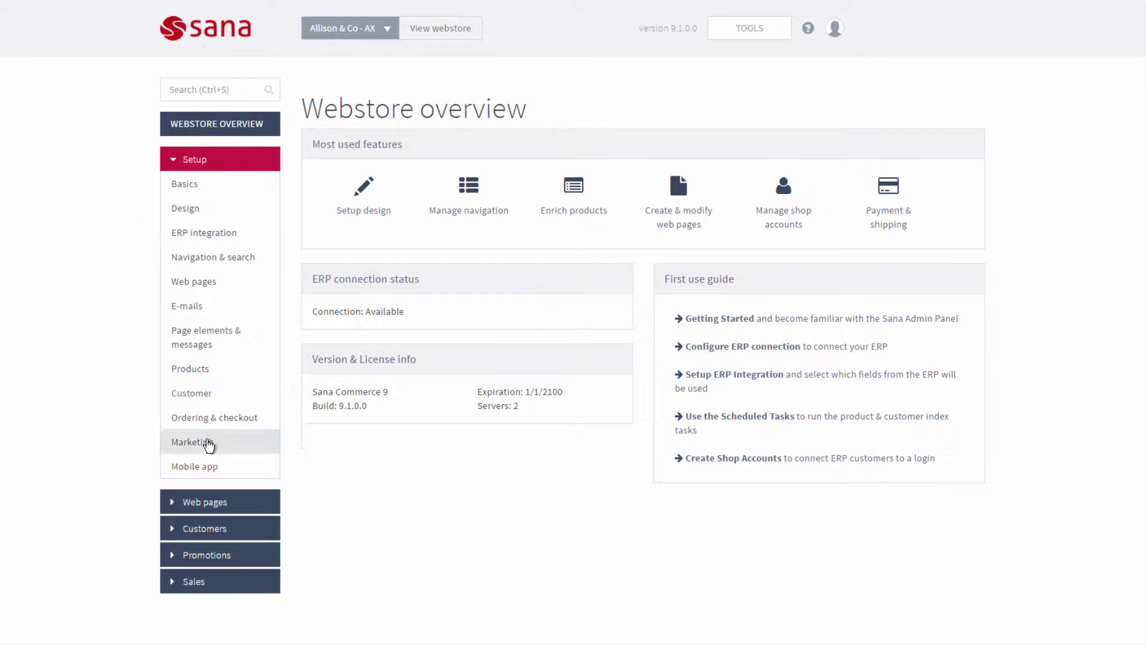
left_click(591, 168)
left_click(415, 219)
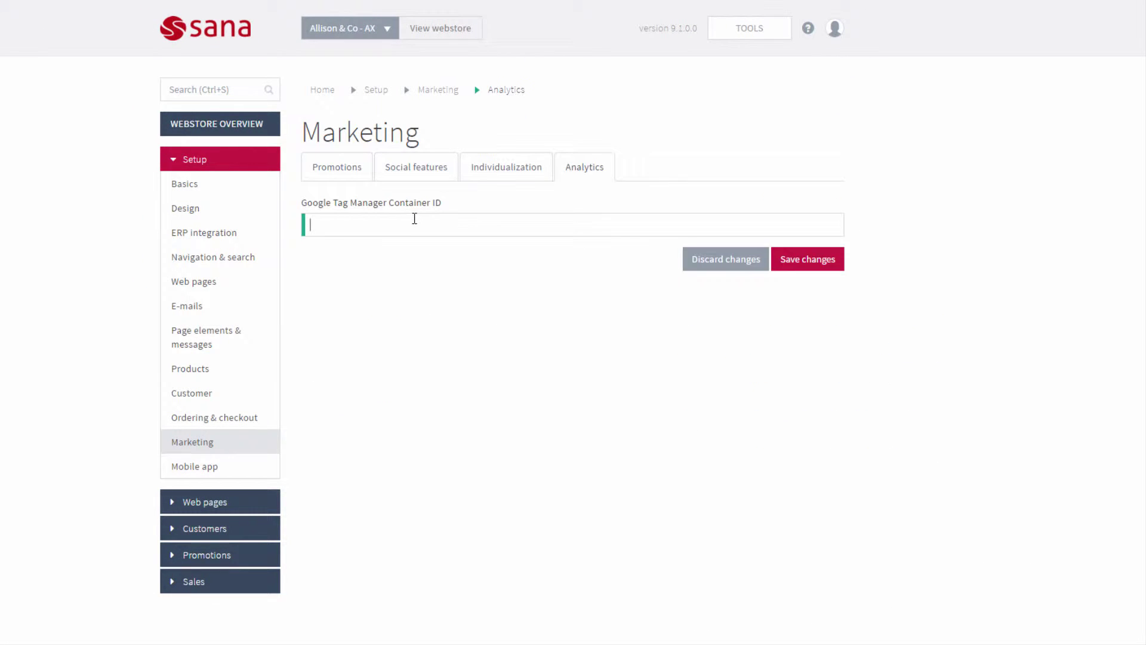
key("ctrl+v")
left_click(803, 269)
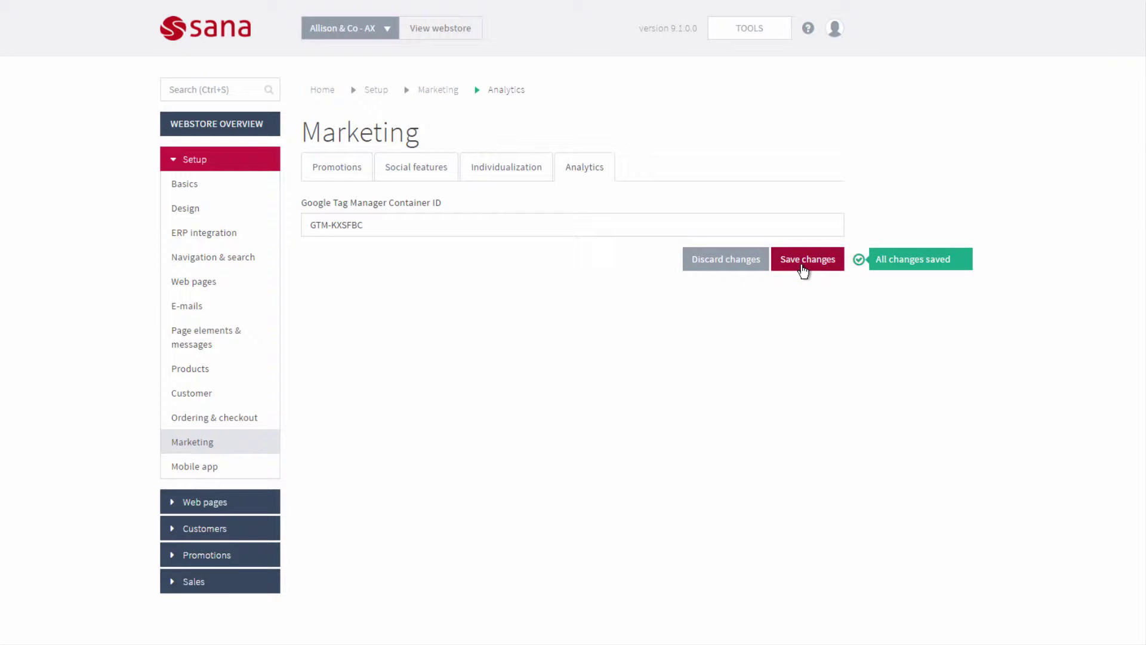
left_click(763, 34)
left_click(787, 150)
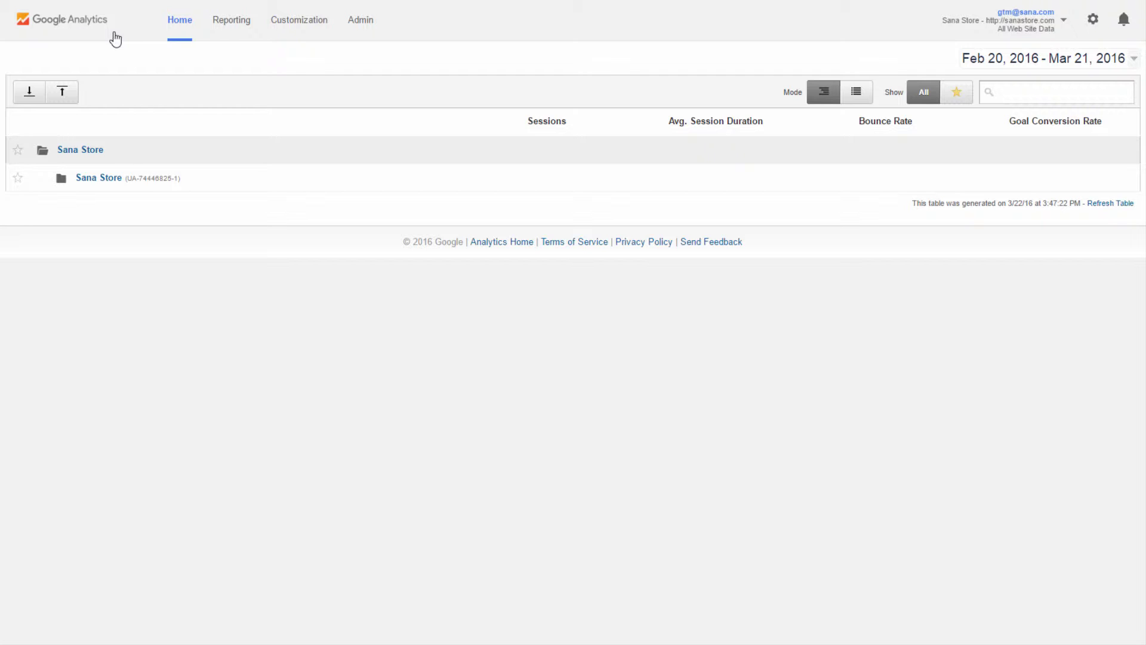
Select the Sana Store property's UA tracking ID in the Analytics home list
left_click_drag(127, 178, 187, 179)
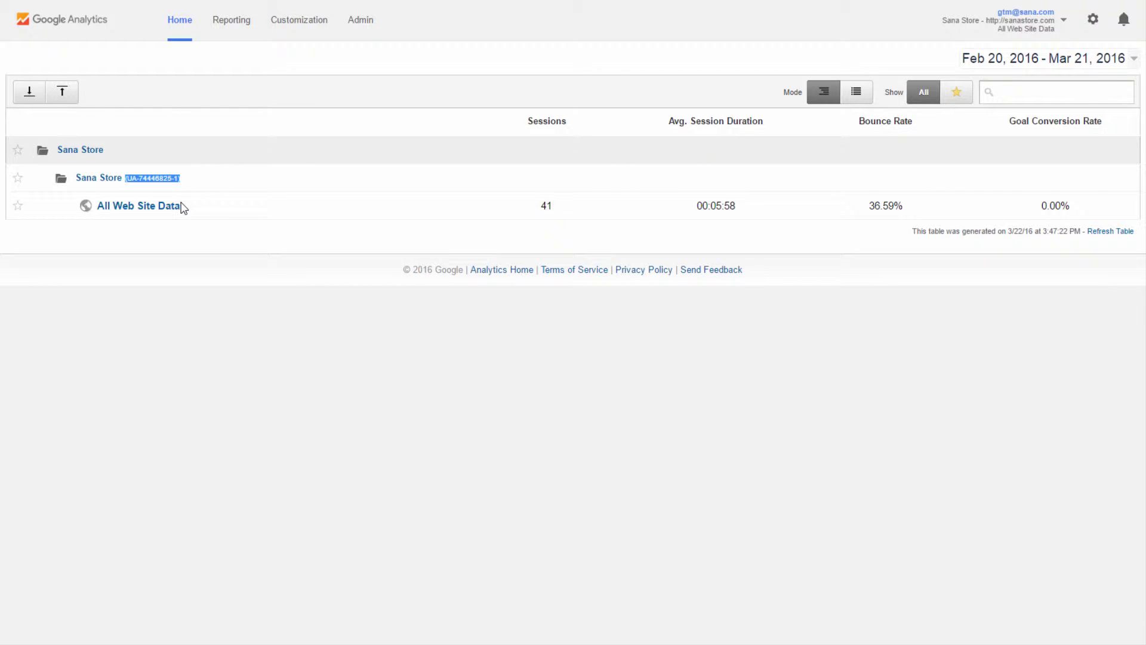
left_click(187, 293)
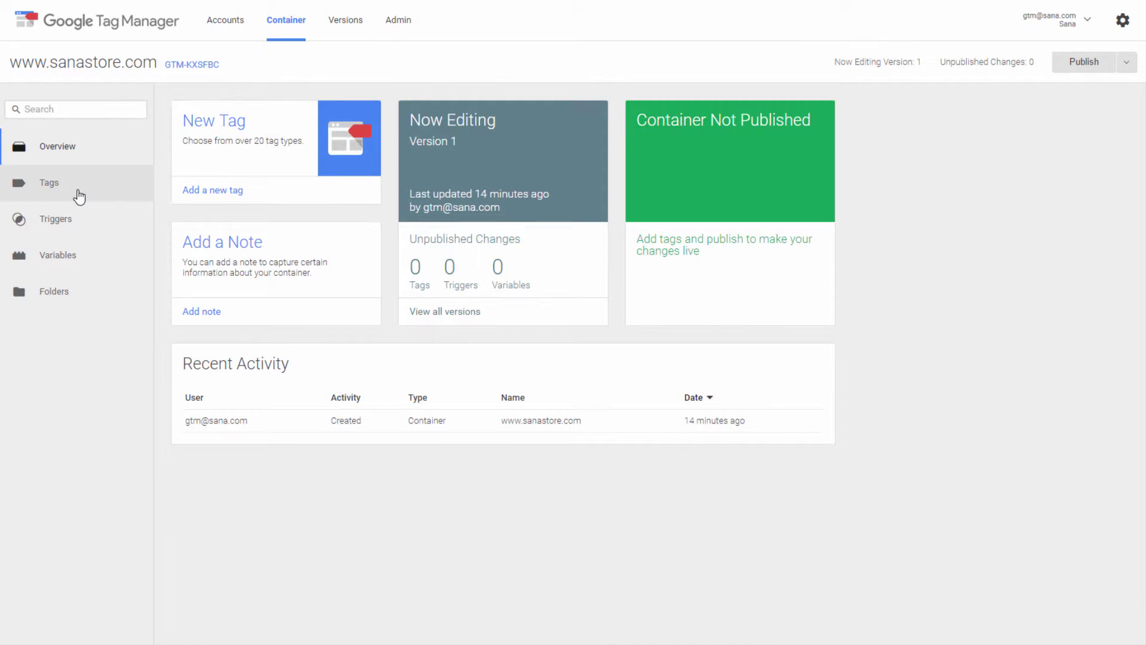
Create a new Google Analytics tag named 'All pages analytics'
left_click(76, 194)
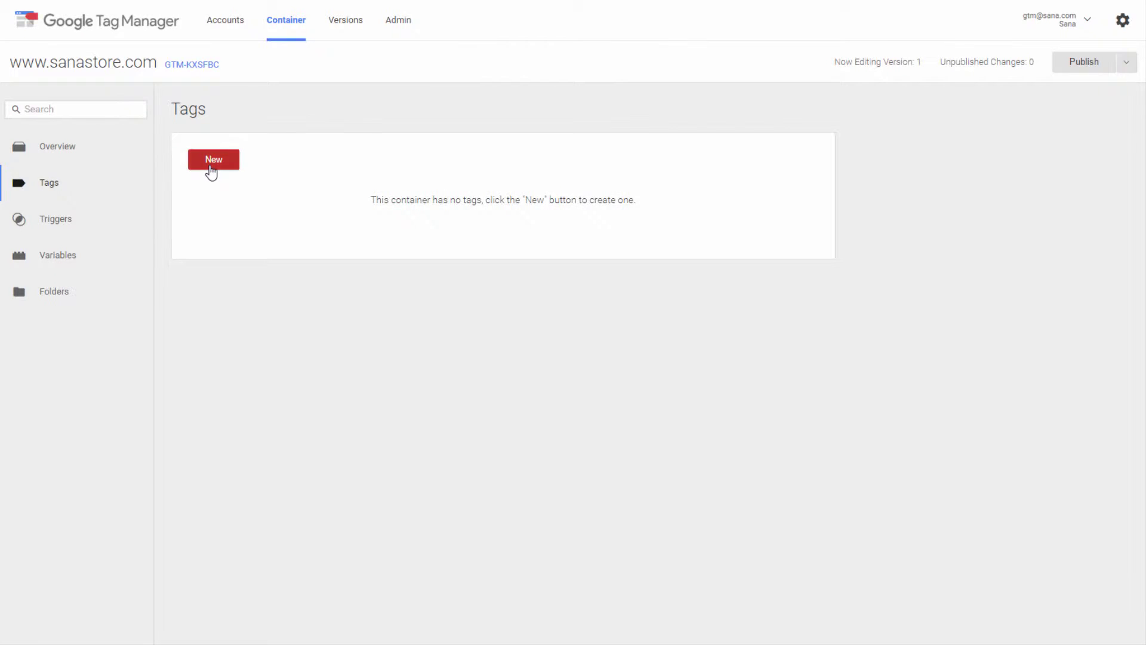
left_click(212, 173)
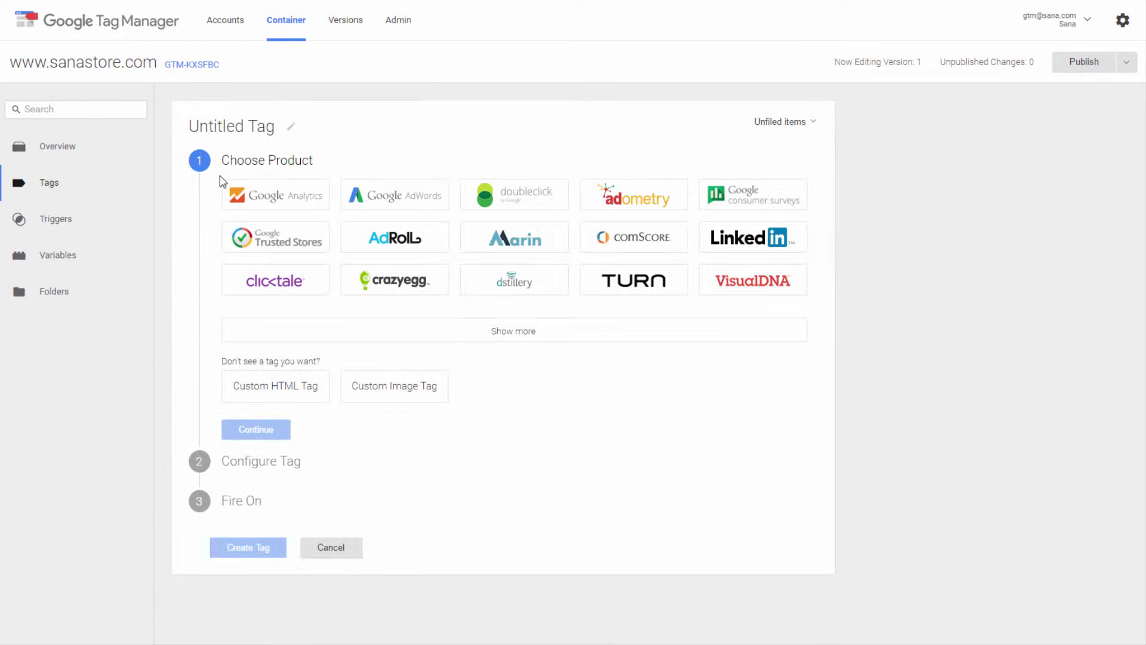
left_click(269, 202)
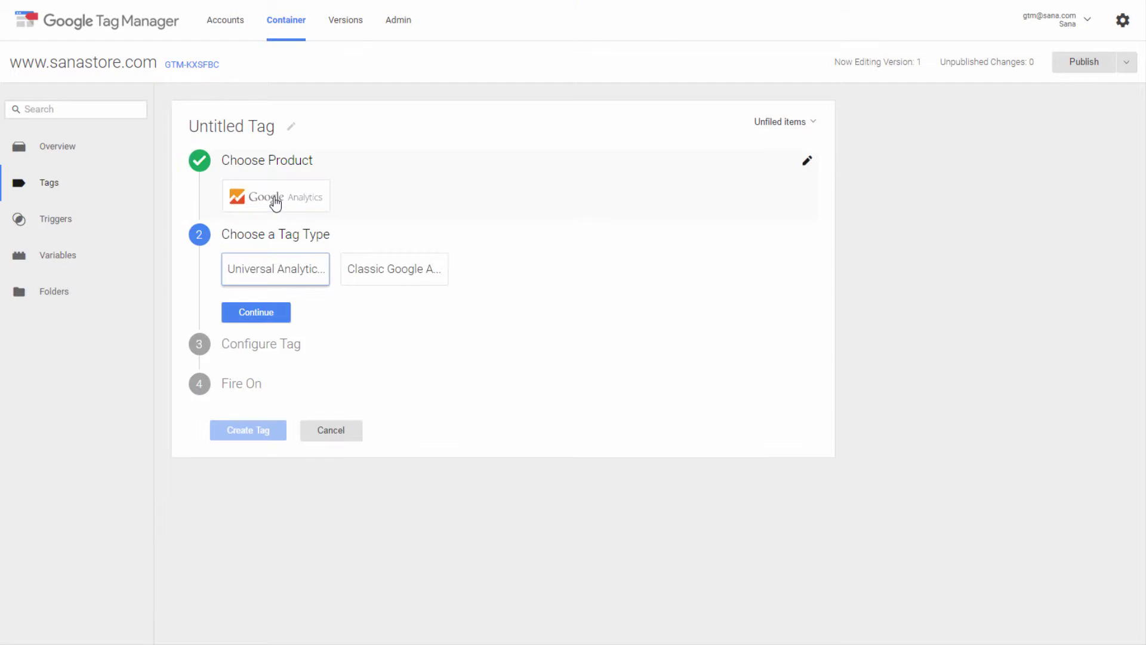
left_click(250, 125)
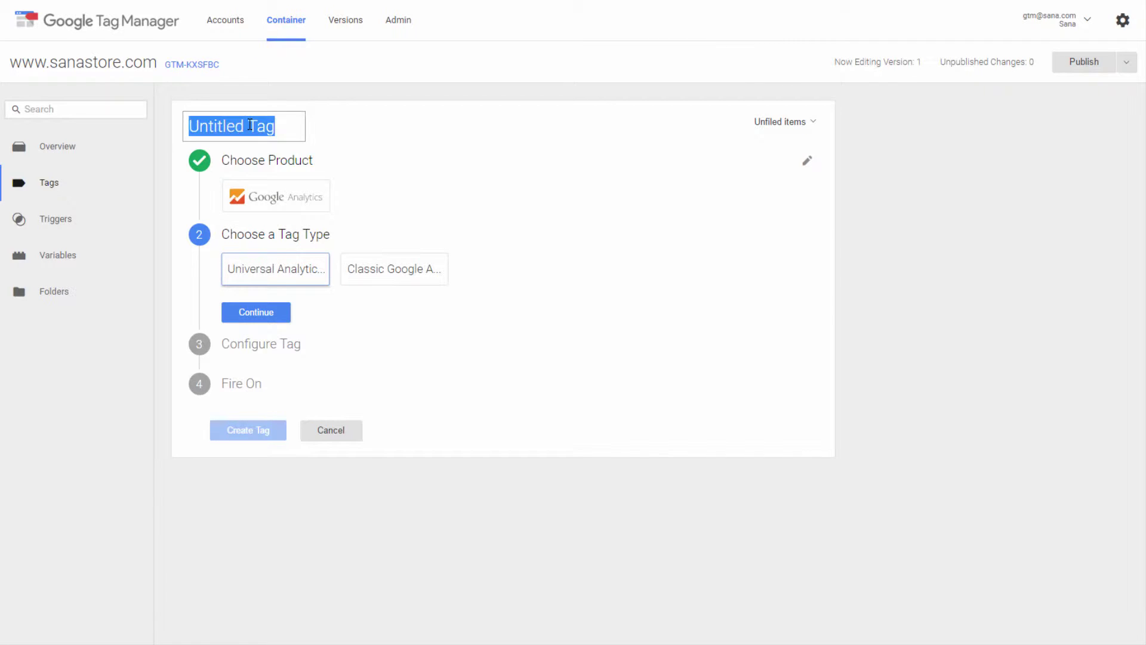
type("All pagesanalytics")
left_click(255, 127)
left_click_drag(328, 127, 184, 134)
Choose Universal Analytics as the tag type and proceed to its configuration
left_click(173, 161)
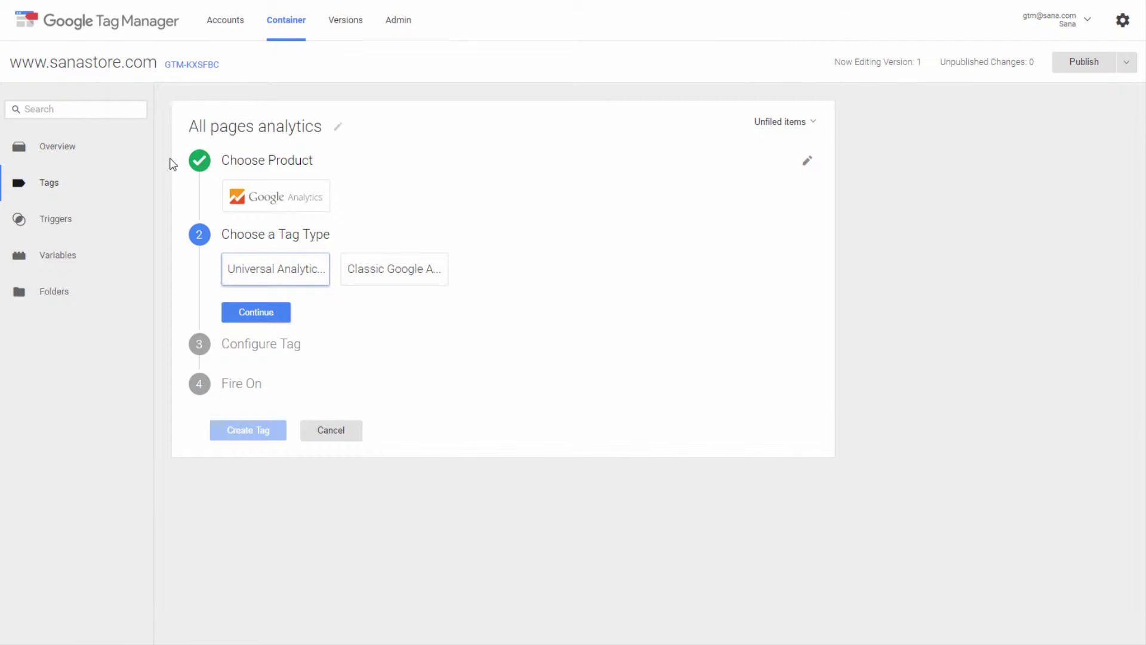
left_click(264, 271)
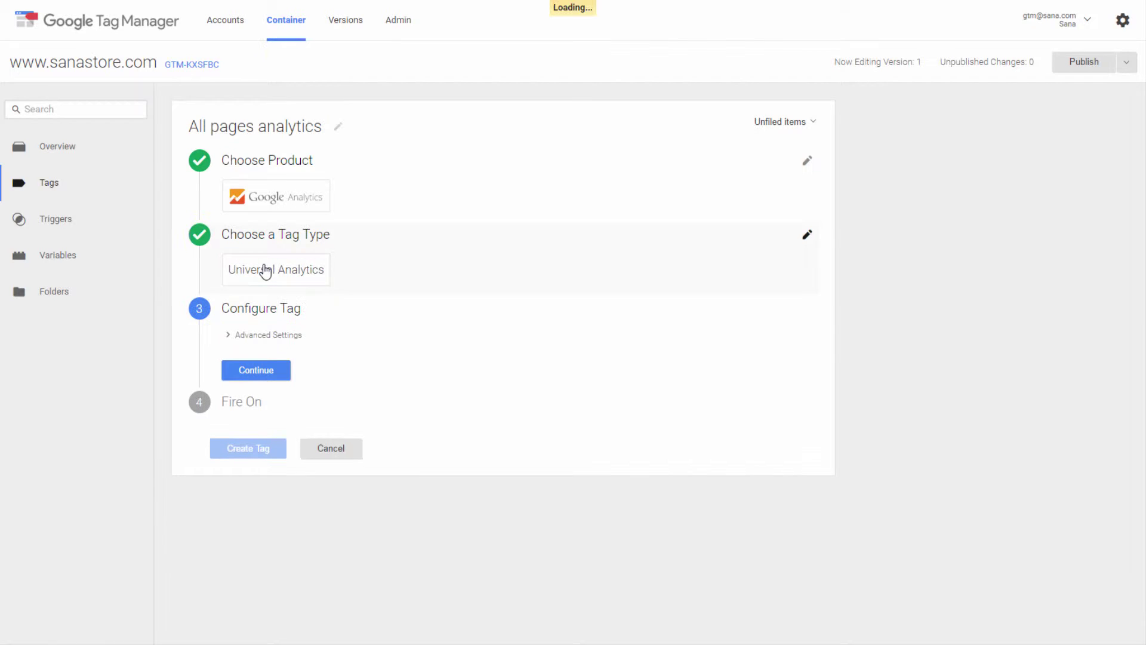
left_click(267, 358)
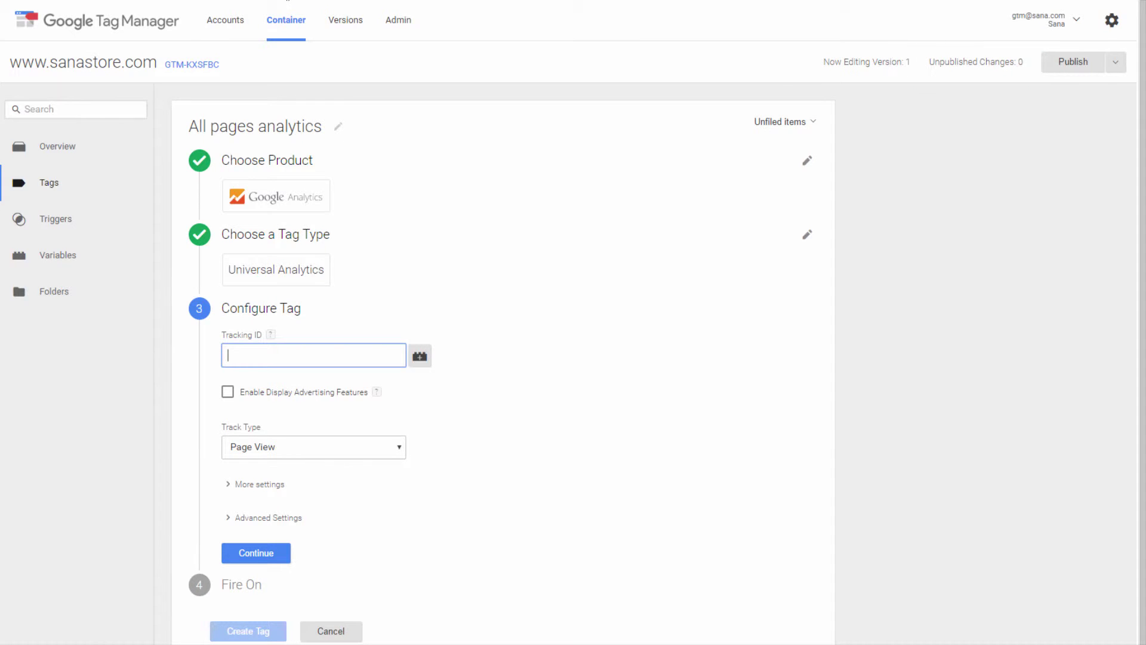
Copy the Sana Store property's tracking ID from Google Analytics
left_click(293, 2)
left_click(137, 178)
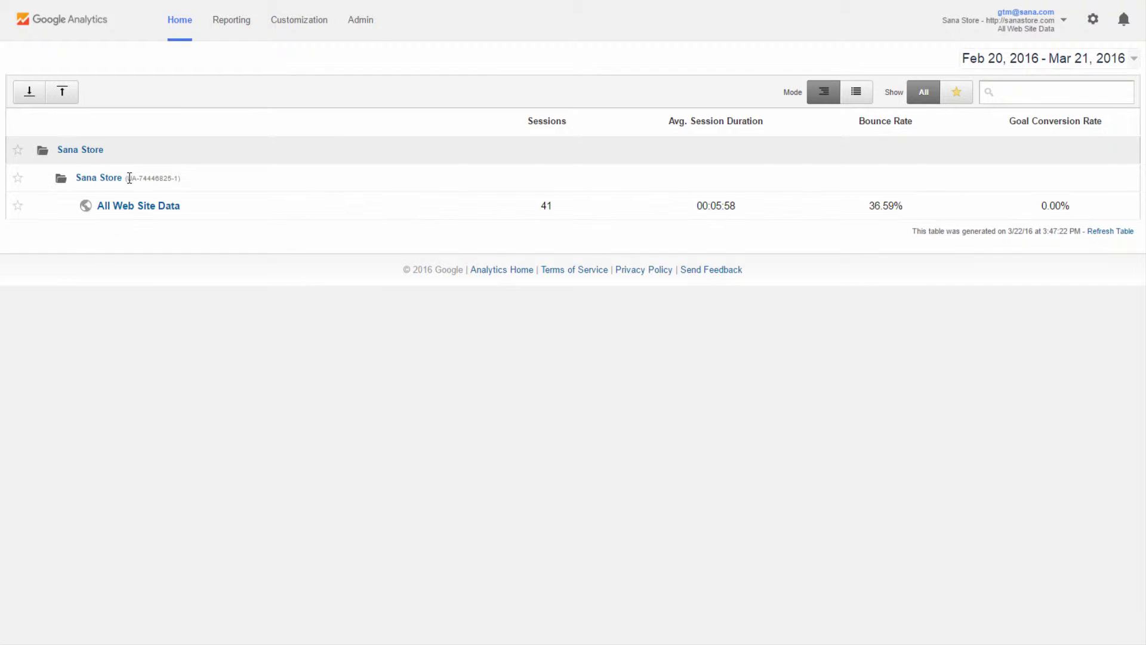
left_click_drag(126, 178, 178, 177)
key("ctrl+c")
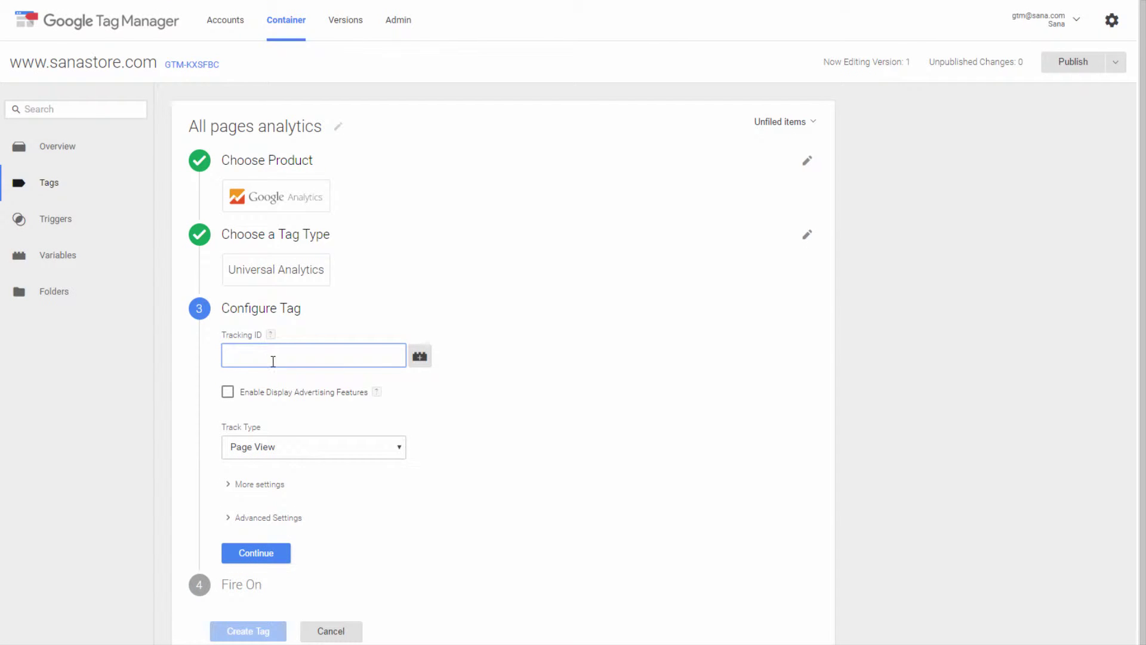
Paste the tracking ID into the tag's Tracking ID field
left_click(420, 362)
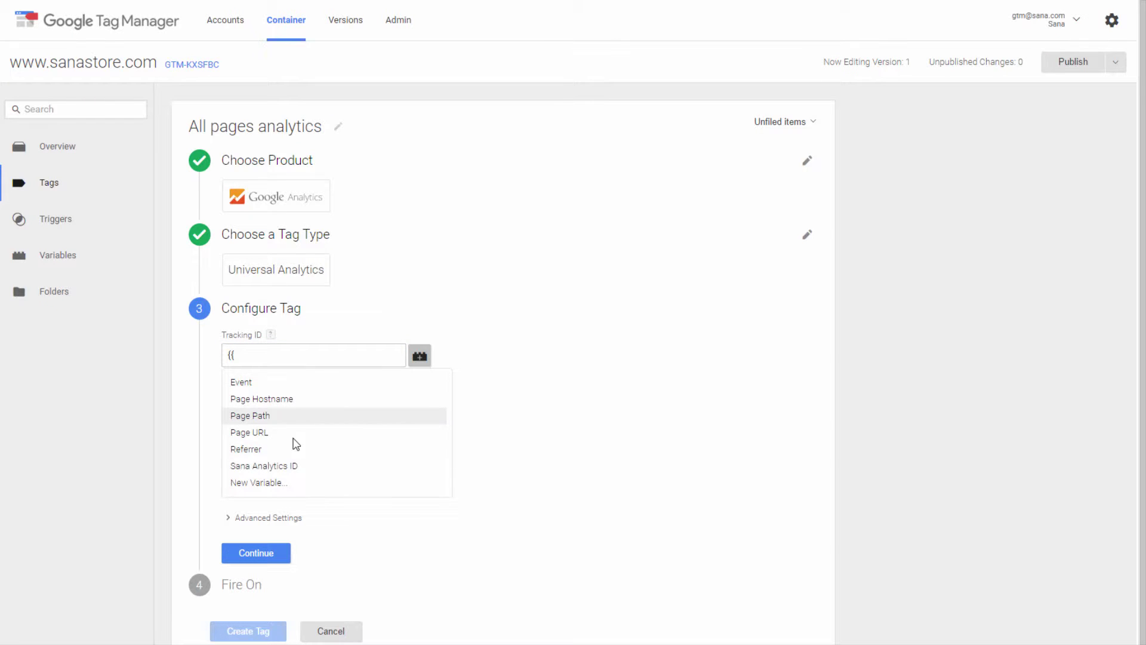
left_click(264, 357)
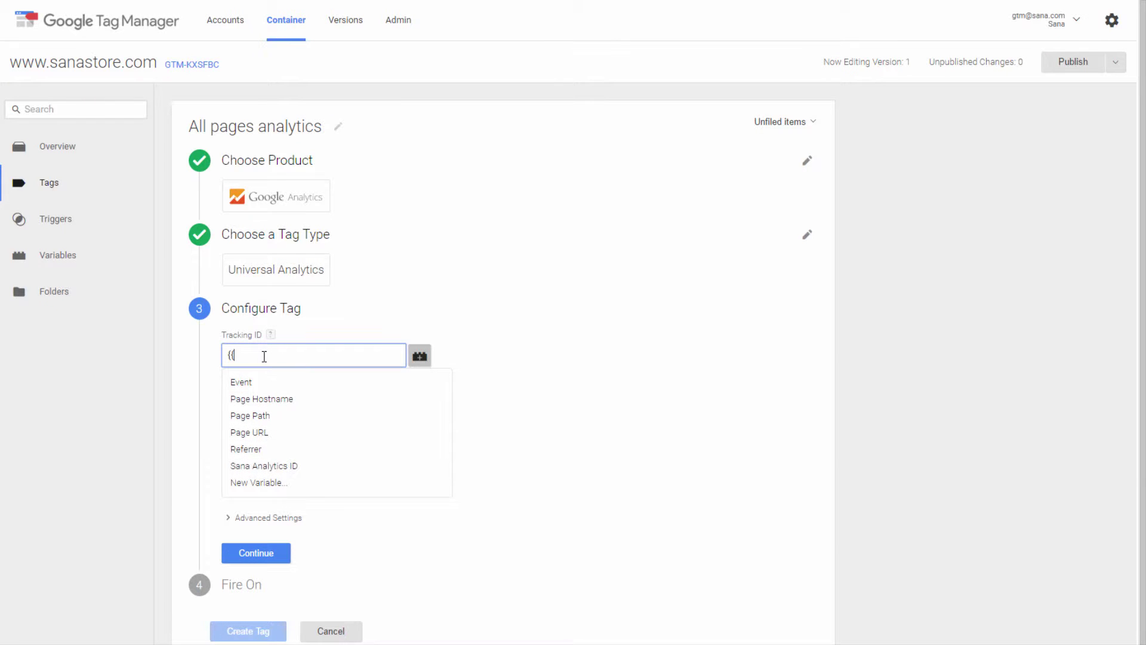
left_click_drag(269, 356, 218, 355)
key("ctrl+v")
left_click(210, 357)
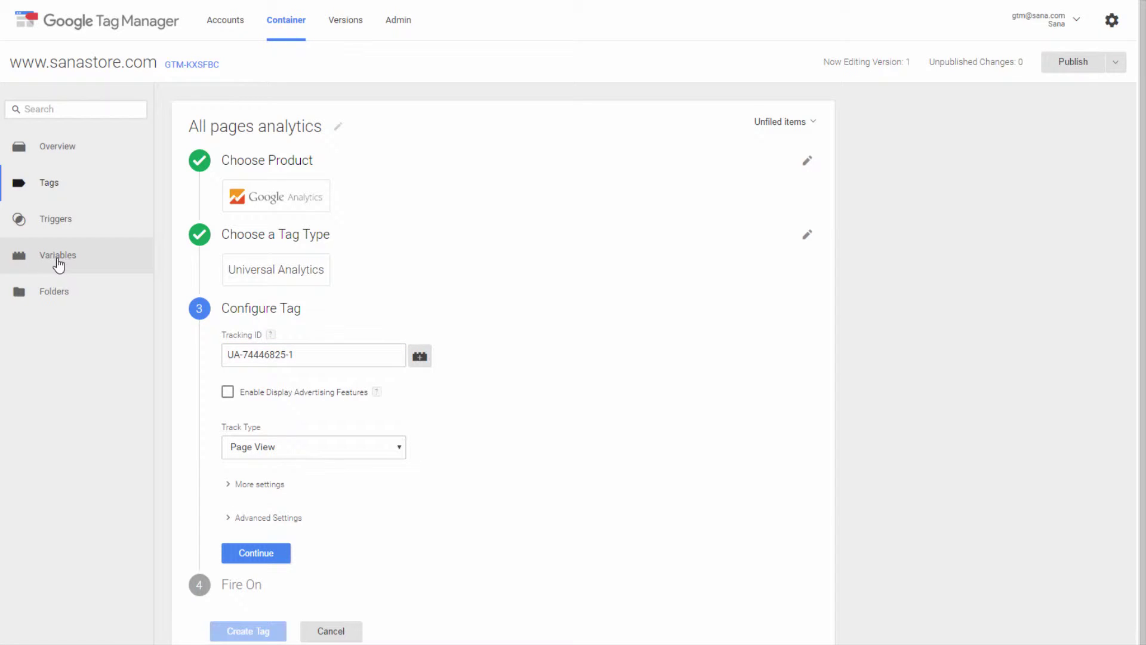
left_click(324, 357)
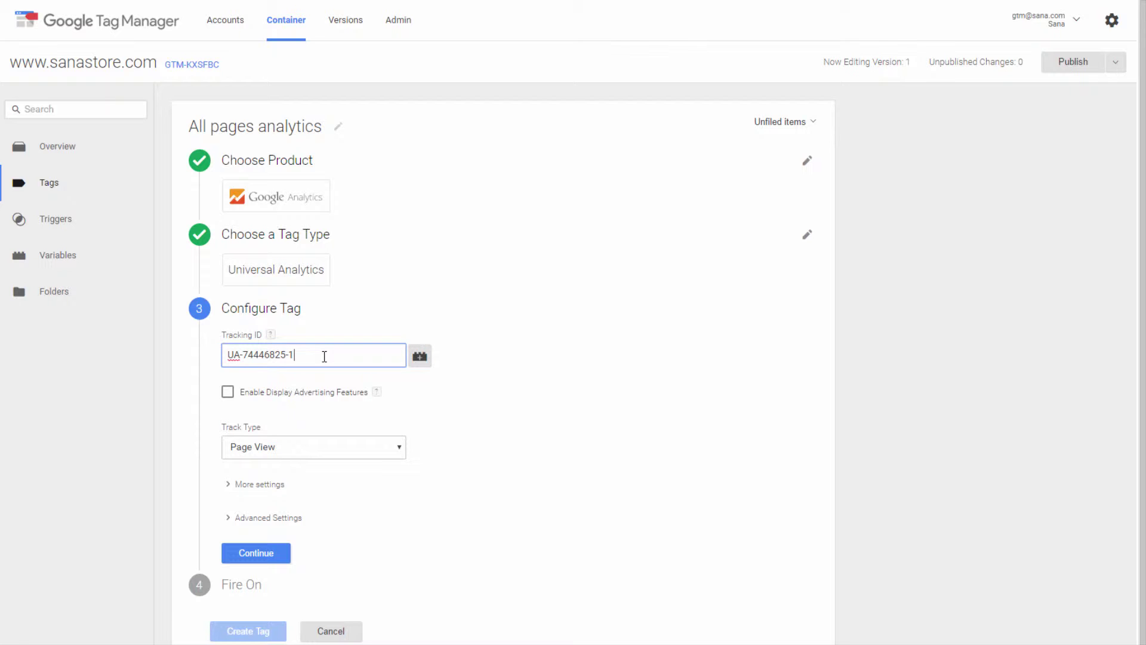
Keep Page View as the track type and confirm the configuration
left_click(312, 454)
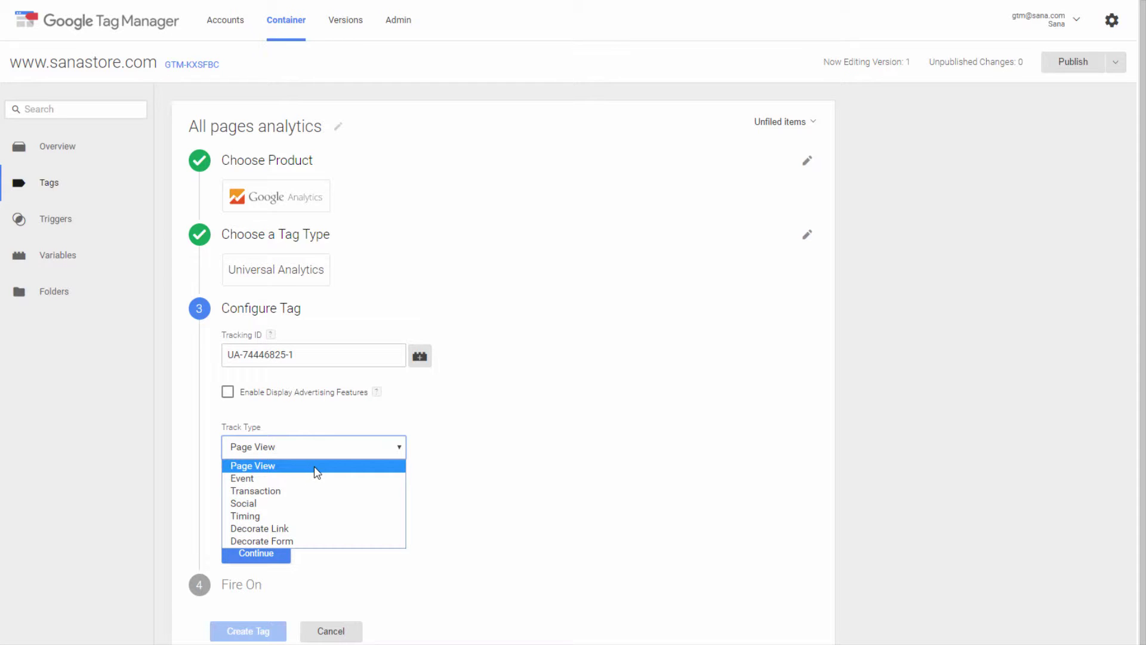
left_click(276, 469)
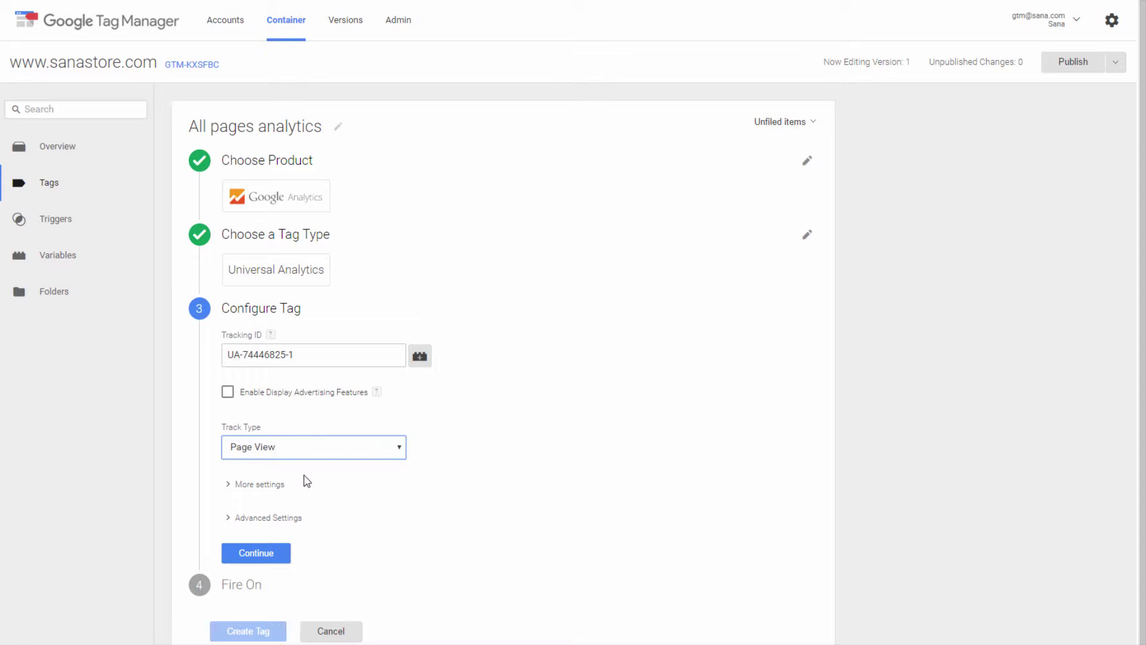
left_click(255, 555)
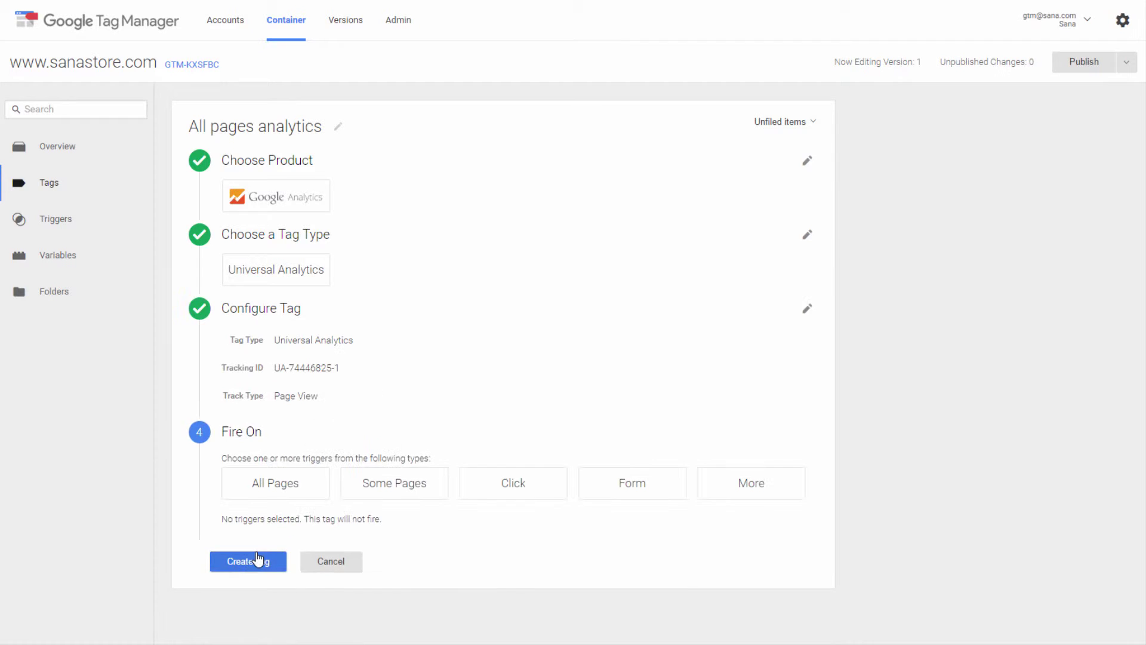
Set the tag to fire on All Pages and create it
left_click(274, 489)
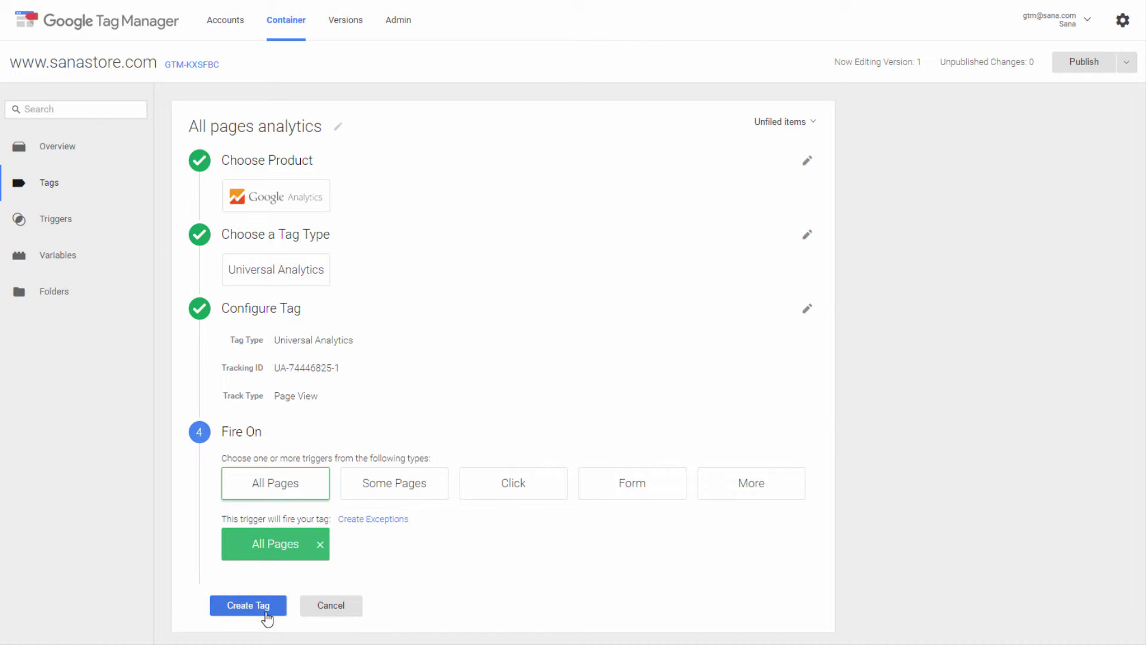
left_click(248, 605)
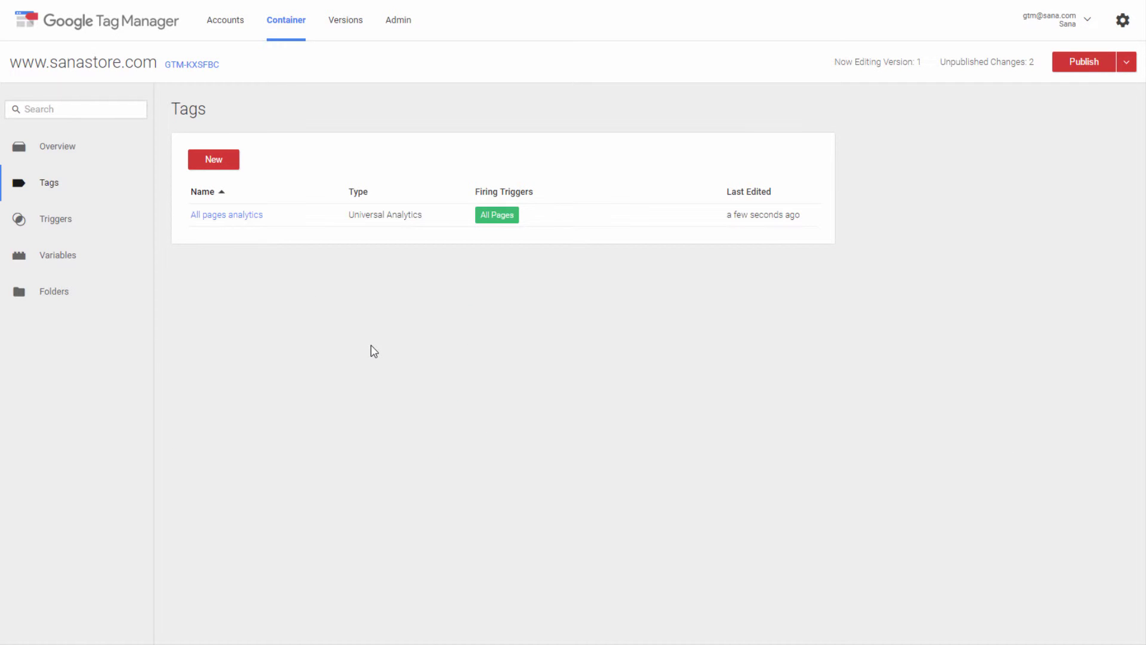
Create a new Google Analytics Universal Analytics tag titled 'Checkout'
left_click(215, 161)
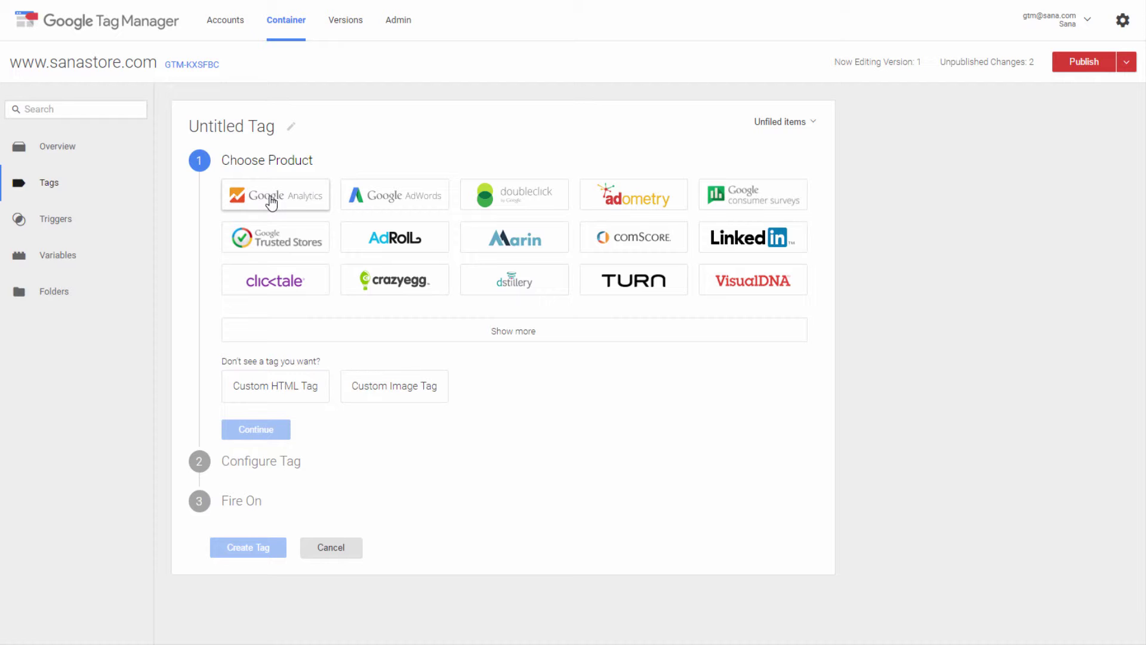
left_click(272, 201)
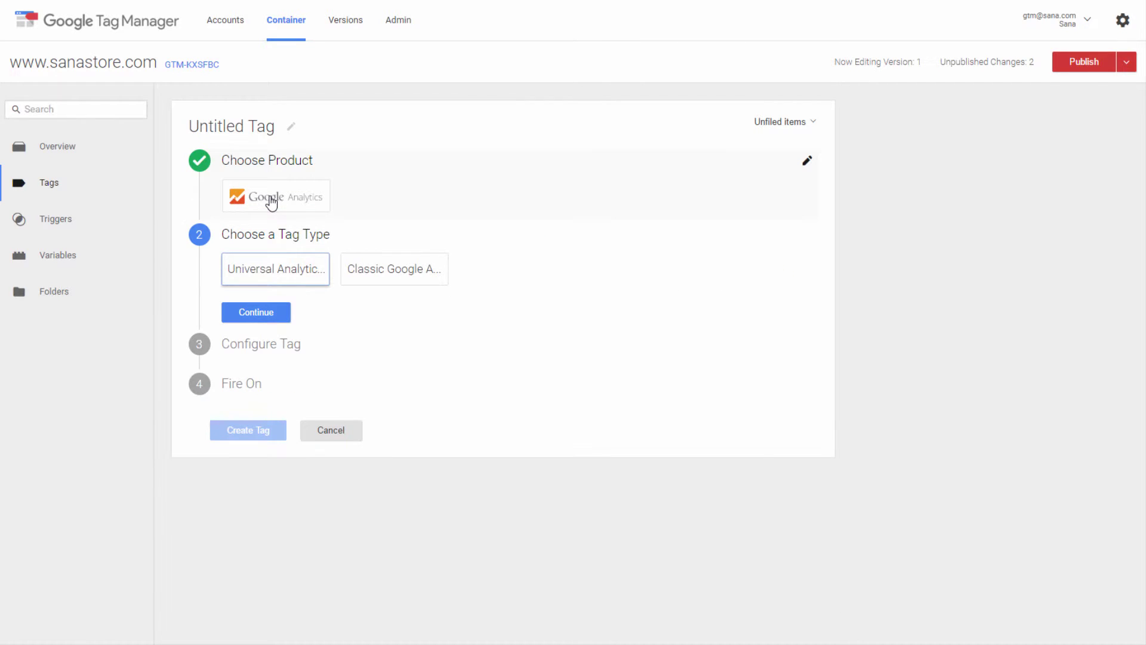
left_click(277, 131)
key("ctrl+a")
type("Checkout")
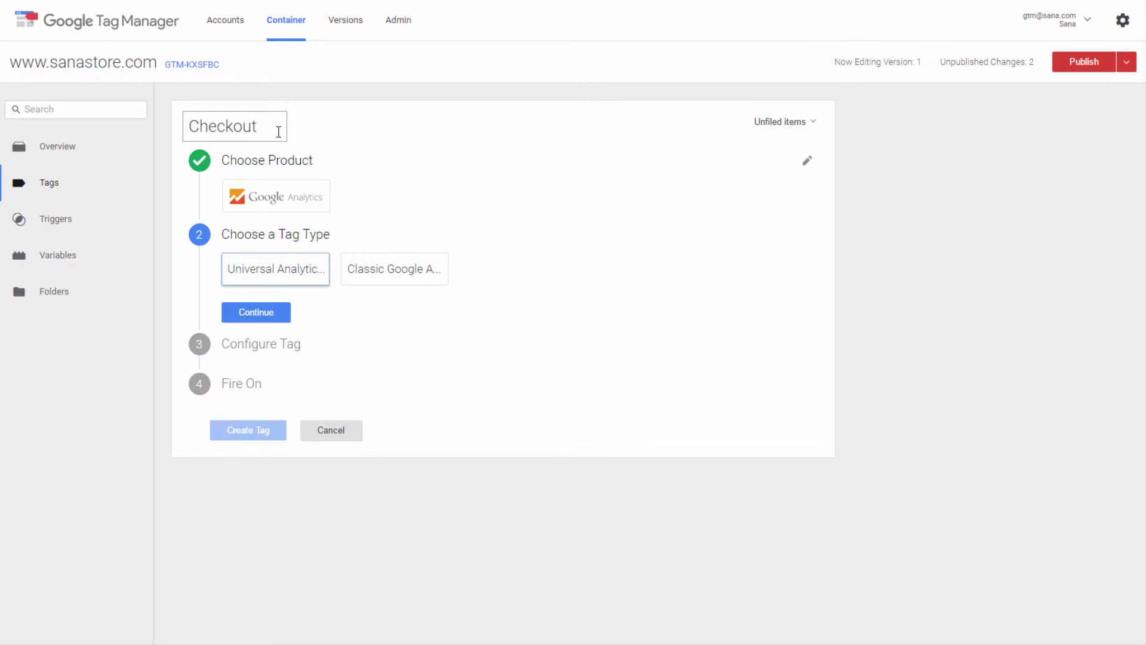
left_click(271, 281)
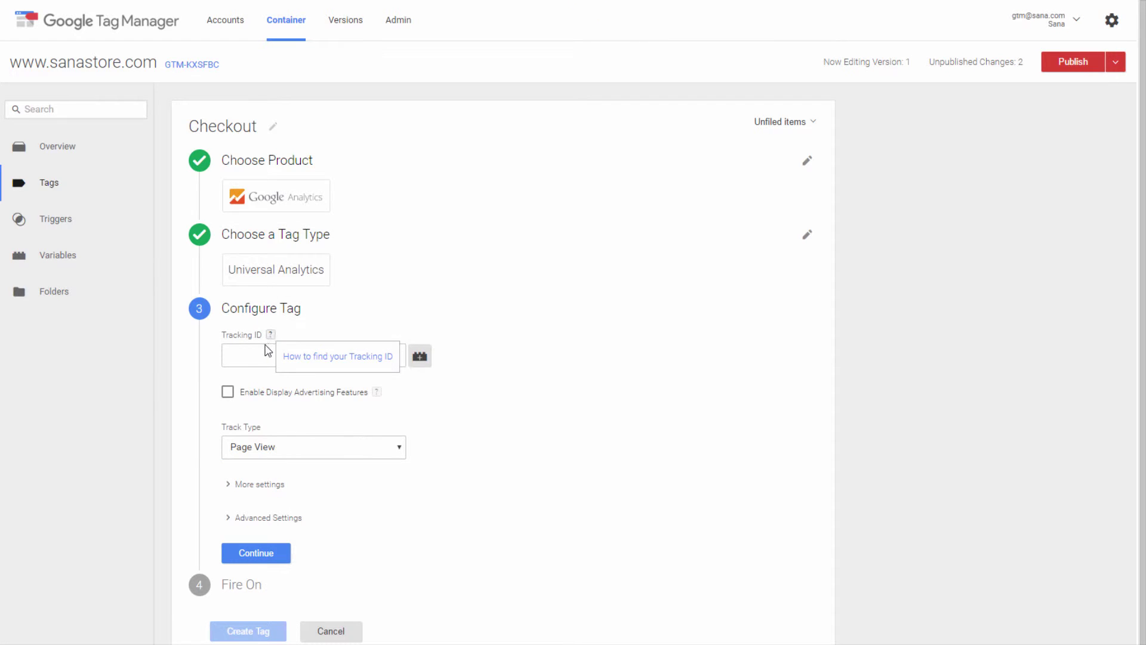
Paste the Analytics tracking ID and set the track type to Event
left_click(247, 359)
key("ctrl+v")
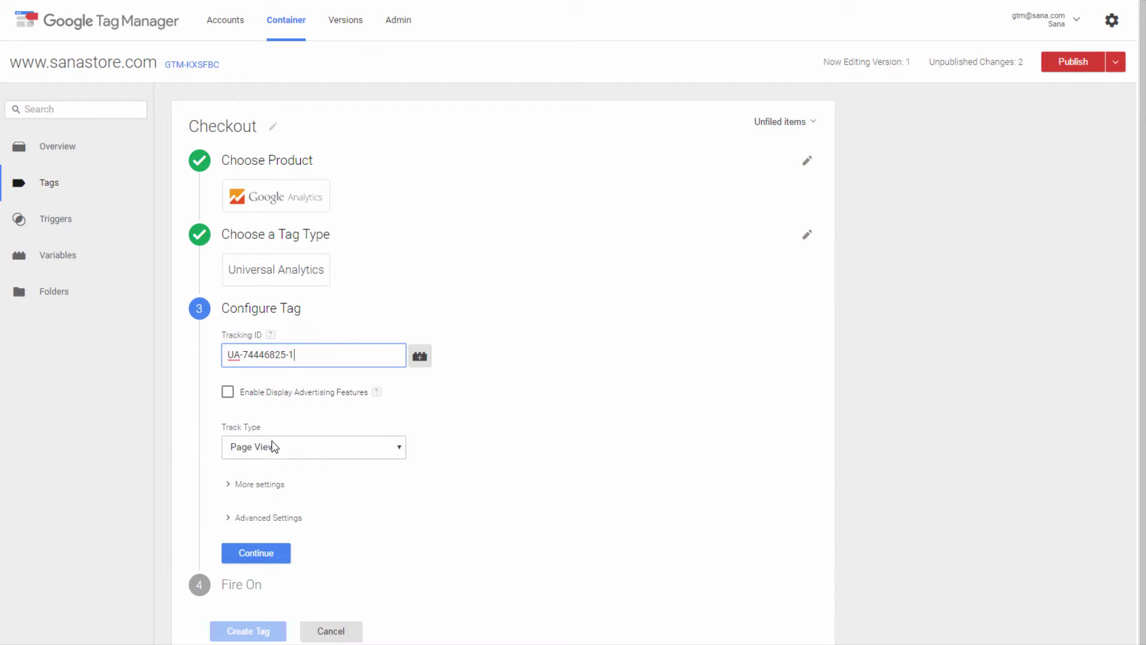
left_click(298, 452)
left_click(284, 477)
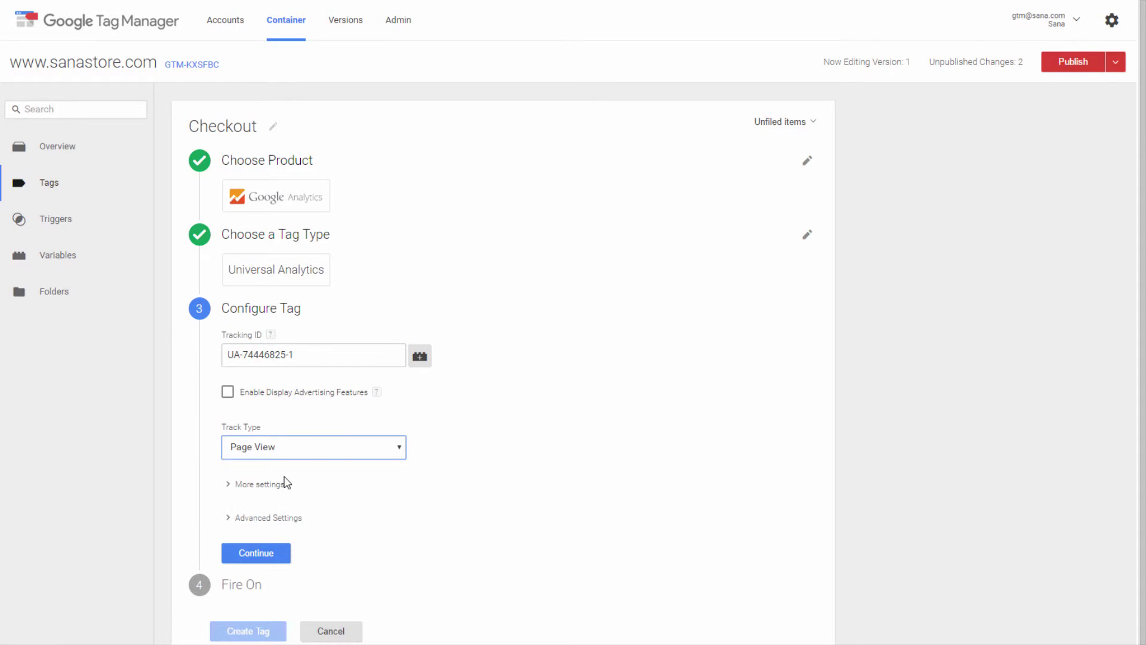
Enter event Category 'Checkout' and Action 'checkout'
left_click(277, 524)
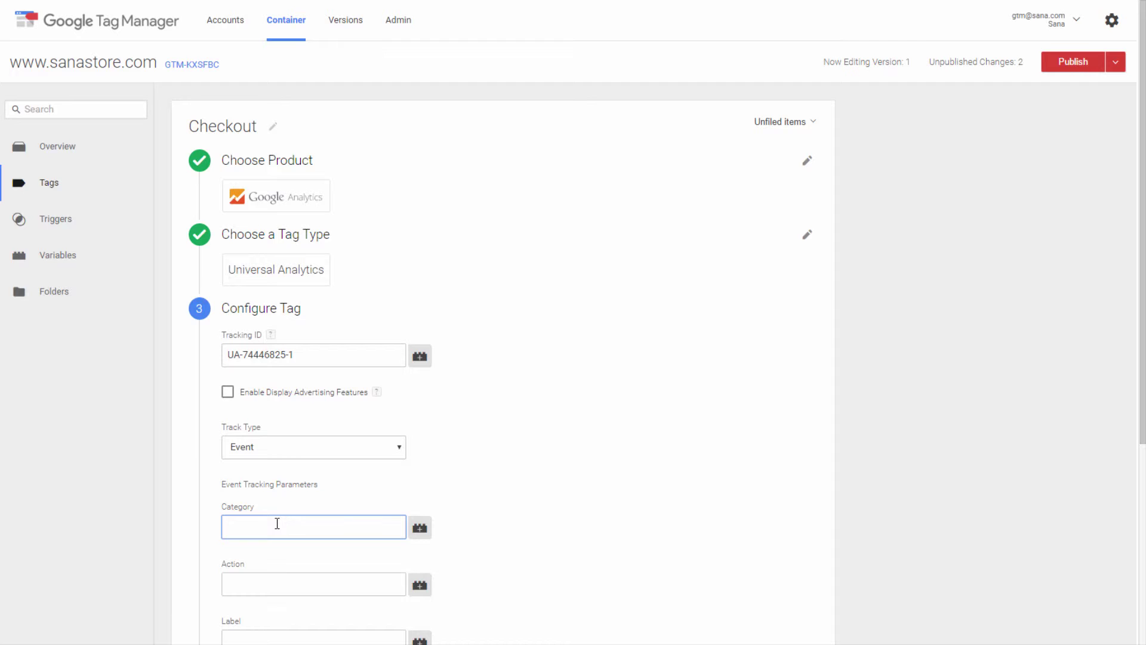
type("Checkout")
left_click(278, 583)
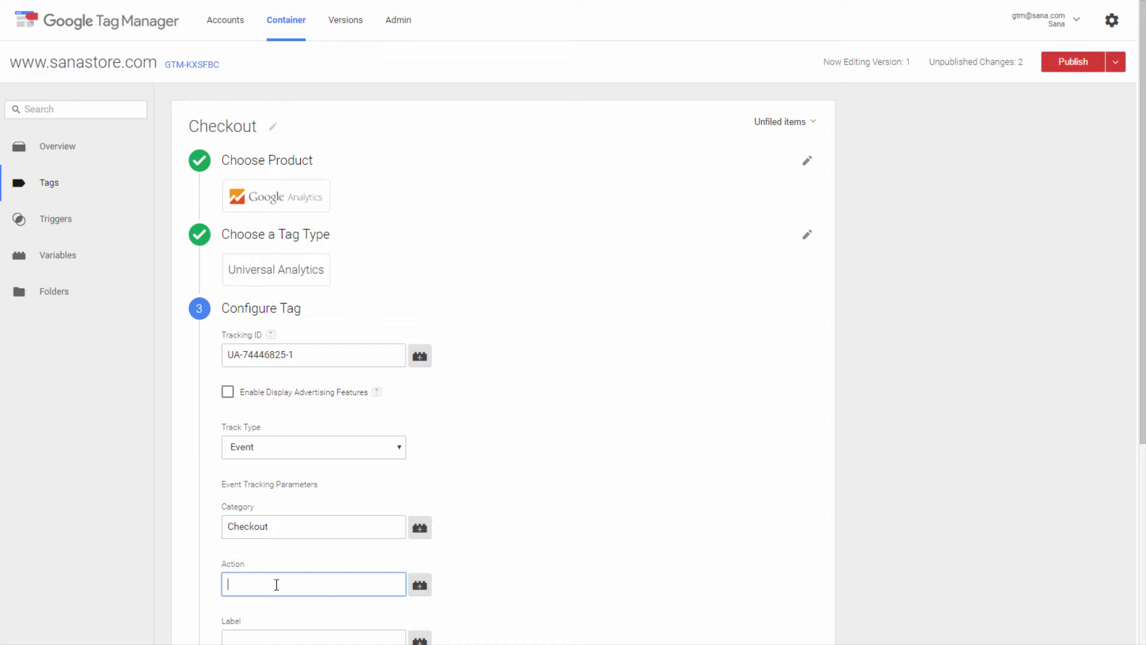
type("Checkout")
left_click(236, 585)
key("BackSpace")
type("c")
Enable Enhanced Ecommerce Features with Use data layer under More Settings and continue
scroll(331, 588, "down", 5)
left_click(272, 517)
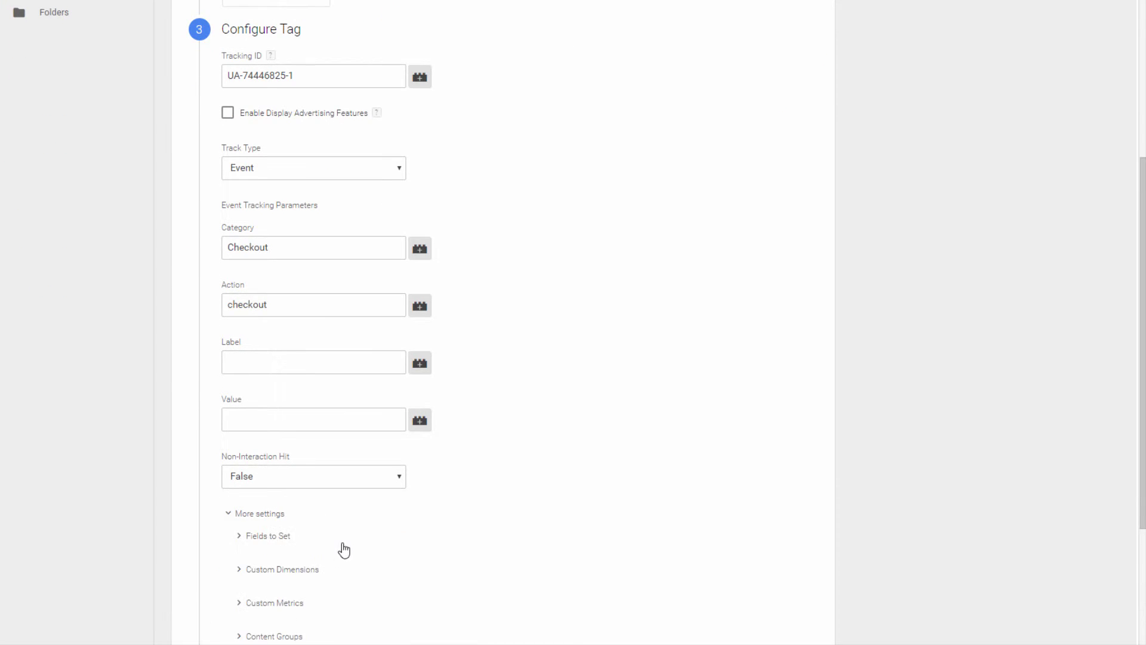
scroll(344, 546, "down", 3)
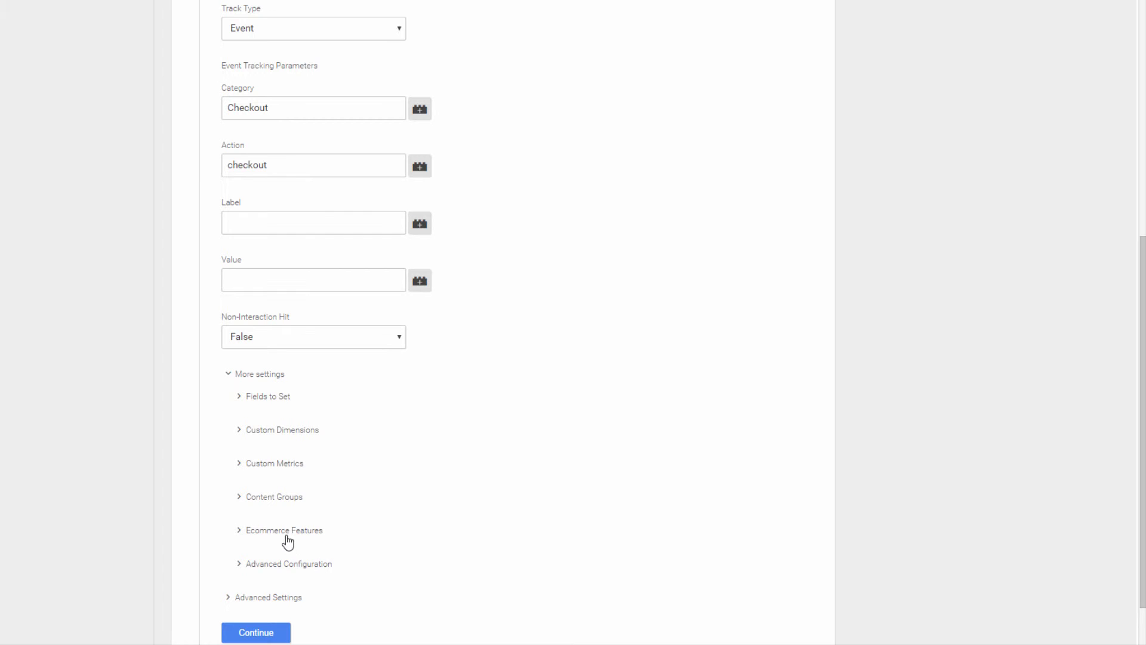
left_click(297, 537)
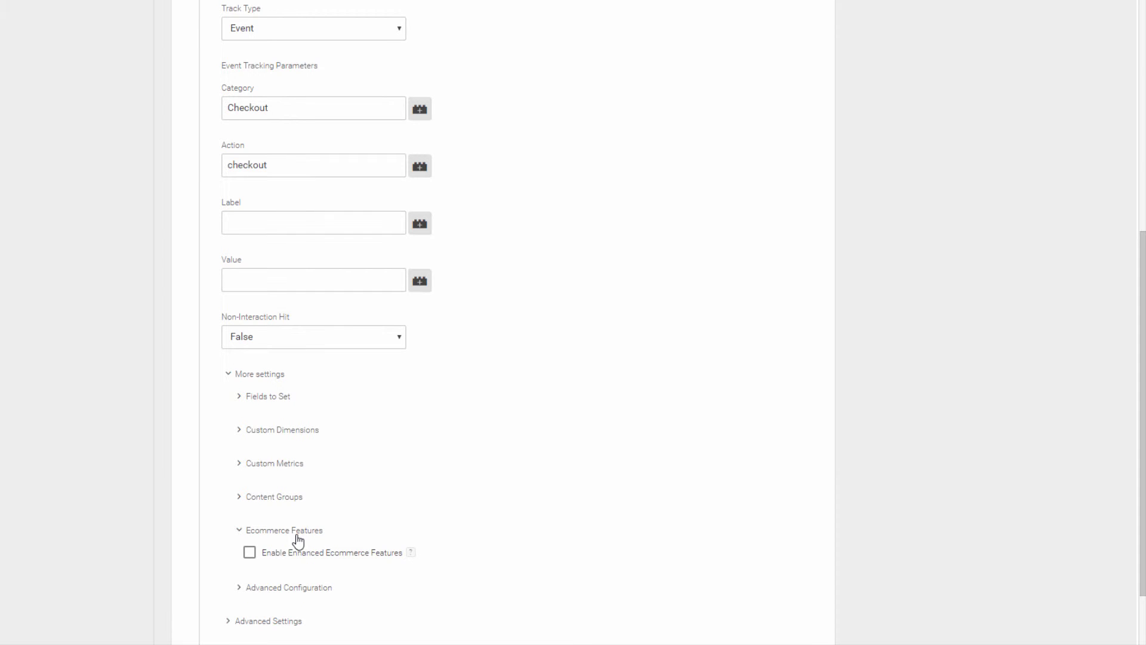
left_click(250, 554)
left_click(264, 577)
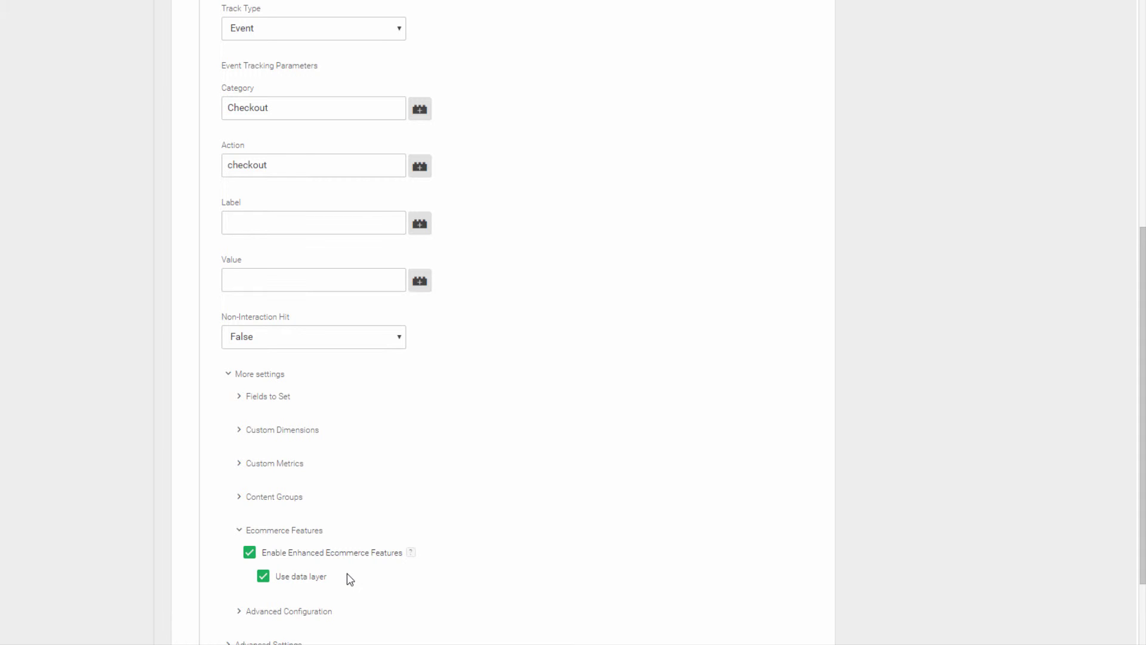
scroll(350, 580, "down", 1)
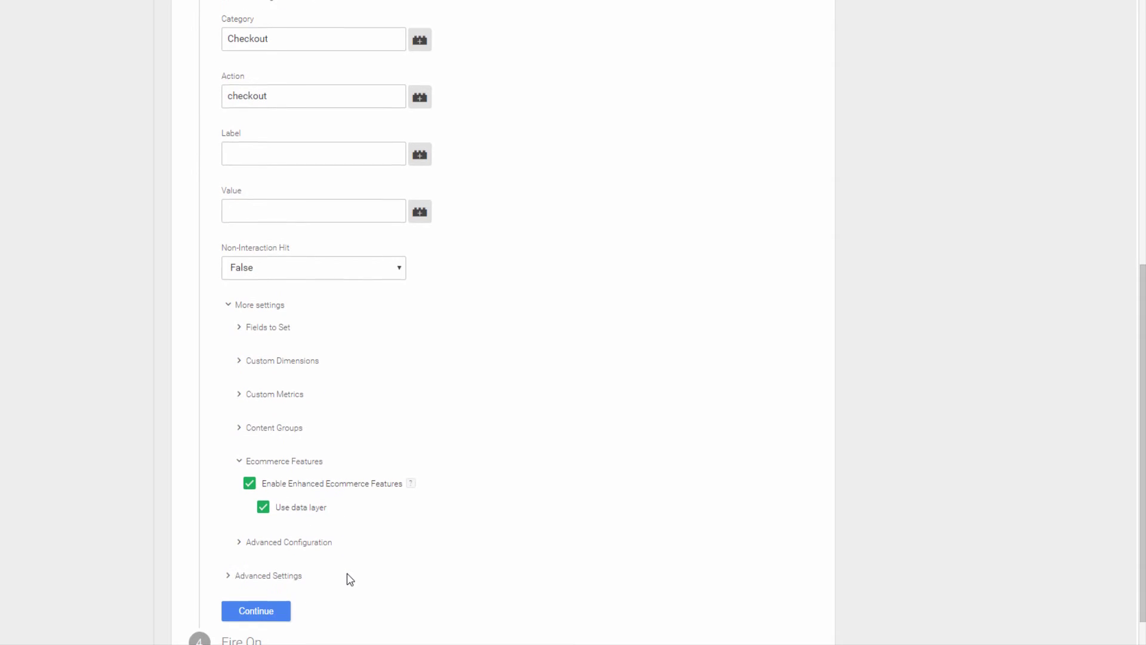
scroll(322, 571, "down", 1)
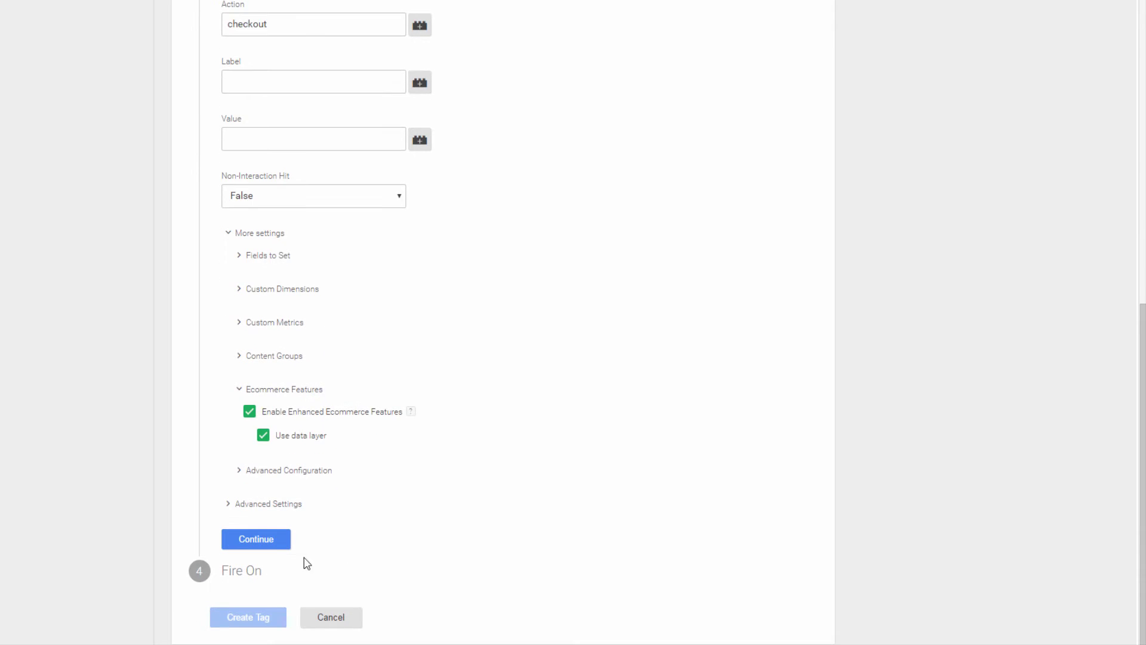
left_click(268, 543)
scroll(325, 556, "down", 1)
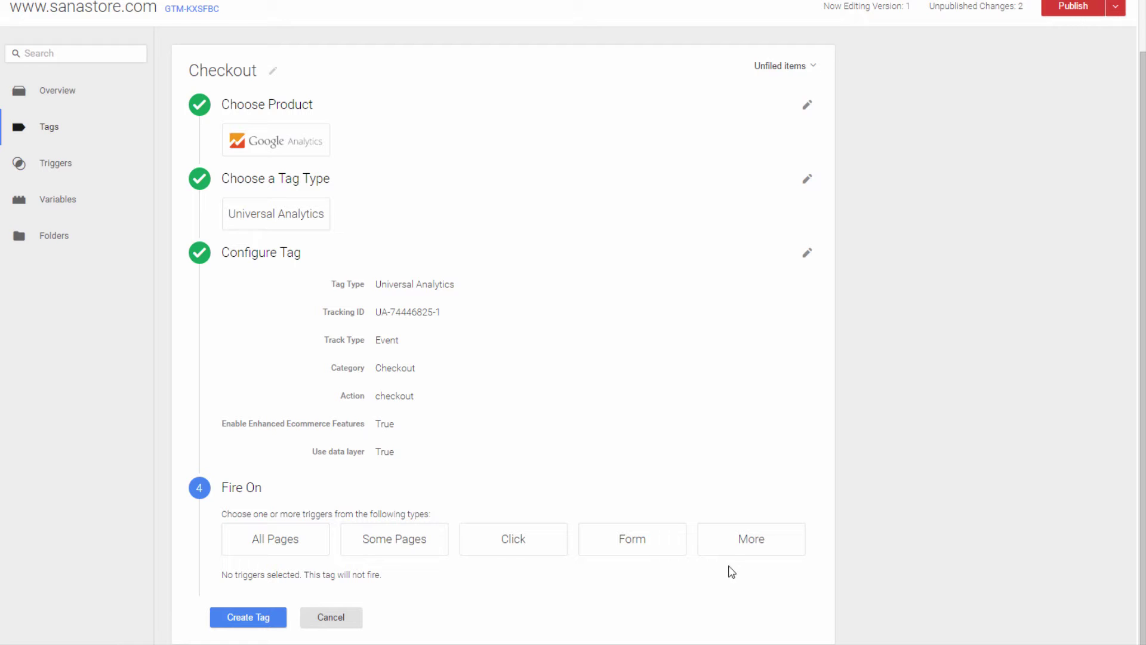
Create a new Custom Event trigger titled 'Checkout'
left_click(741, 551)
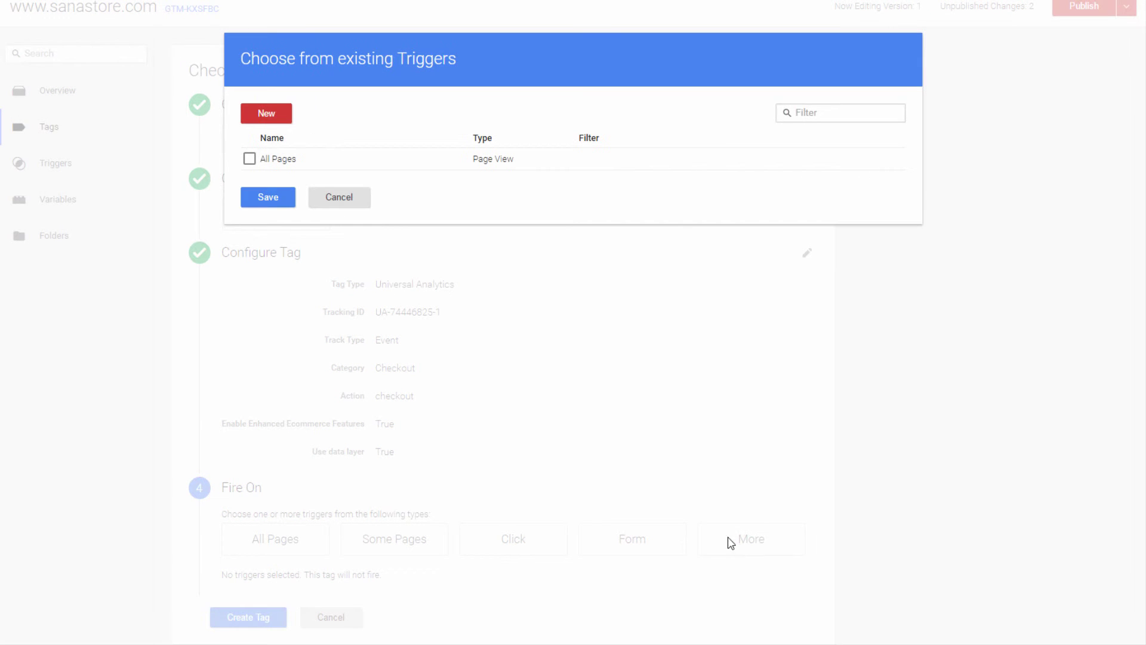
left_click(271, 117)
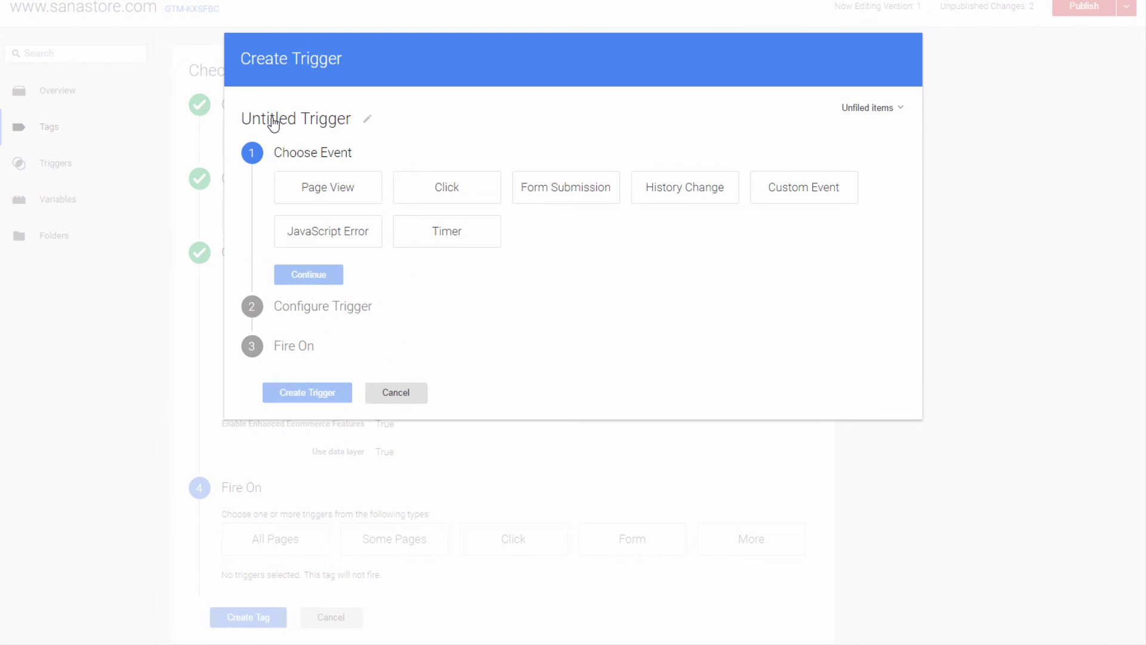
left_click(797, 198)
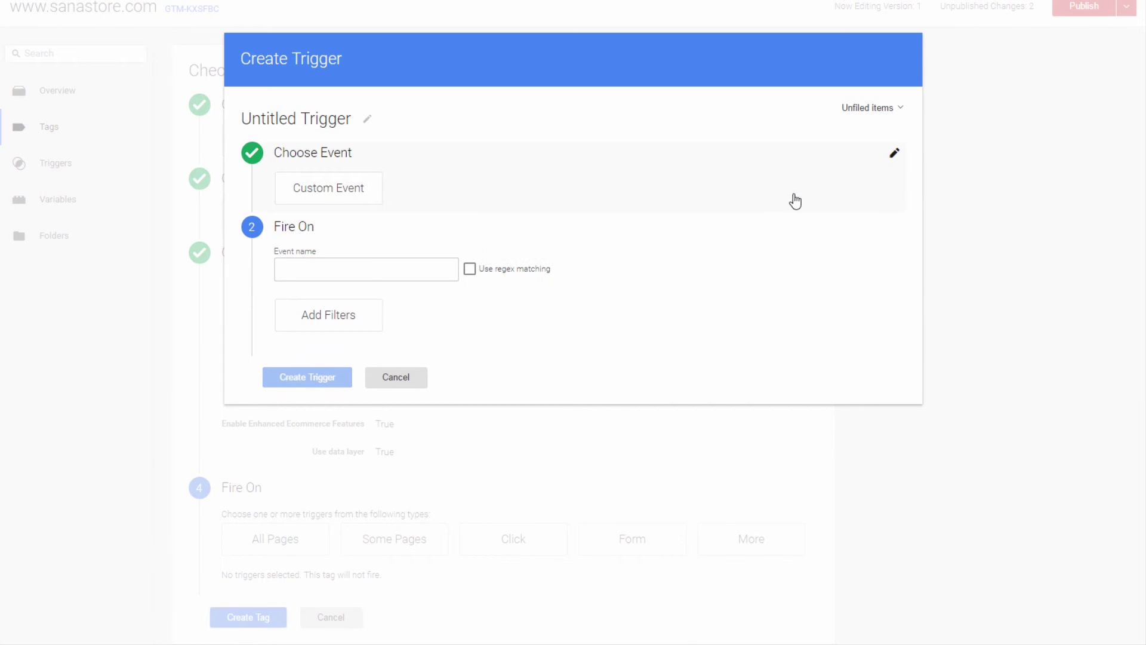
left_click(339, 119)
key("ctrl+a")
type("Checkout")
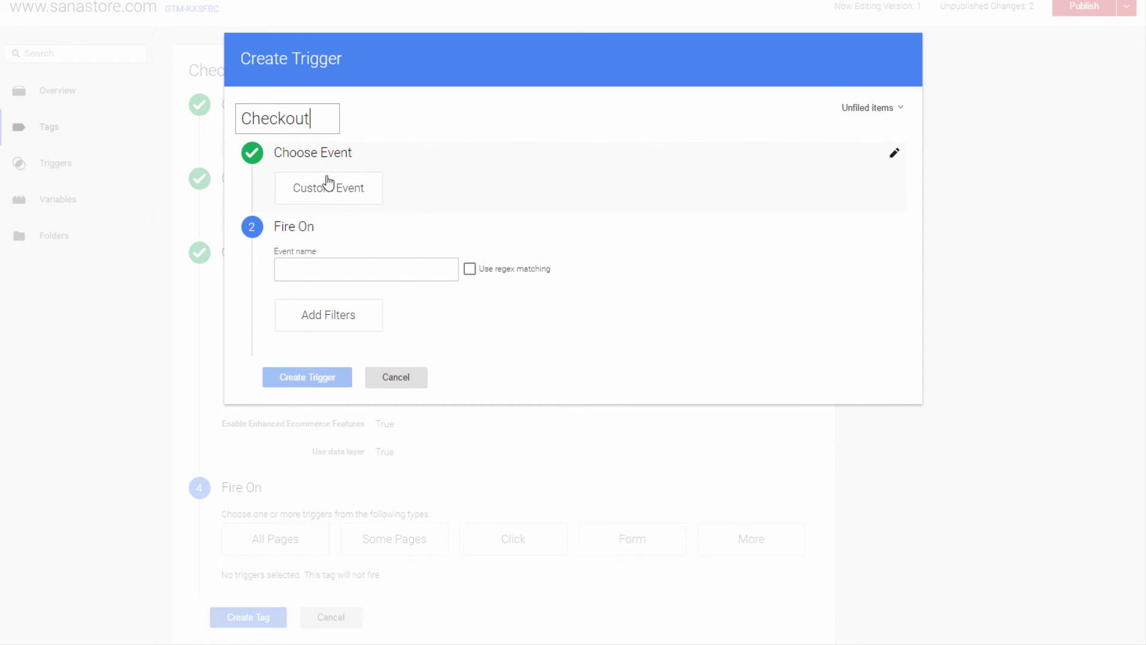
Set the trigger's event name to checkout and save it to the tag
left_click(313, 264)
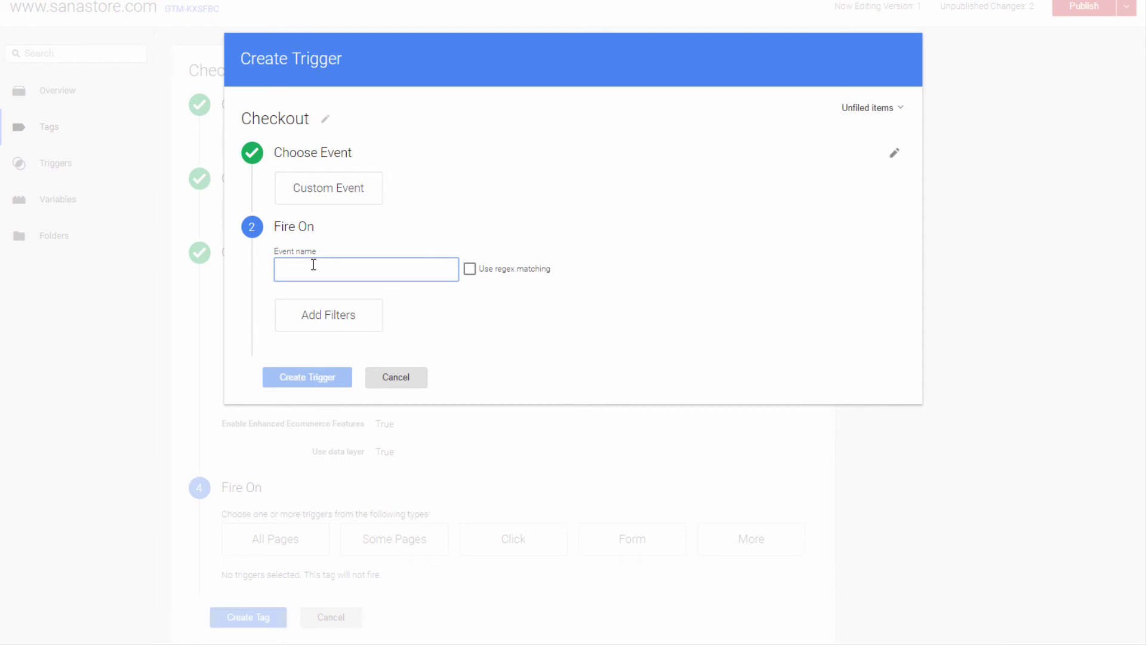
type("checkout")
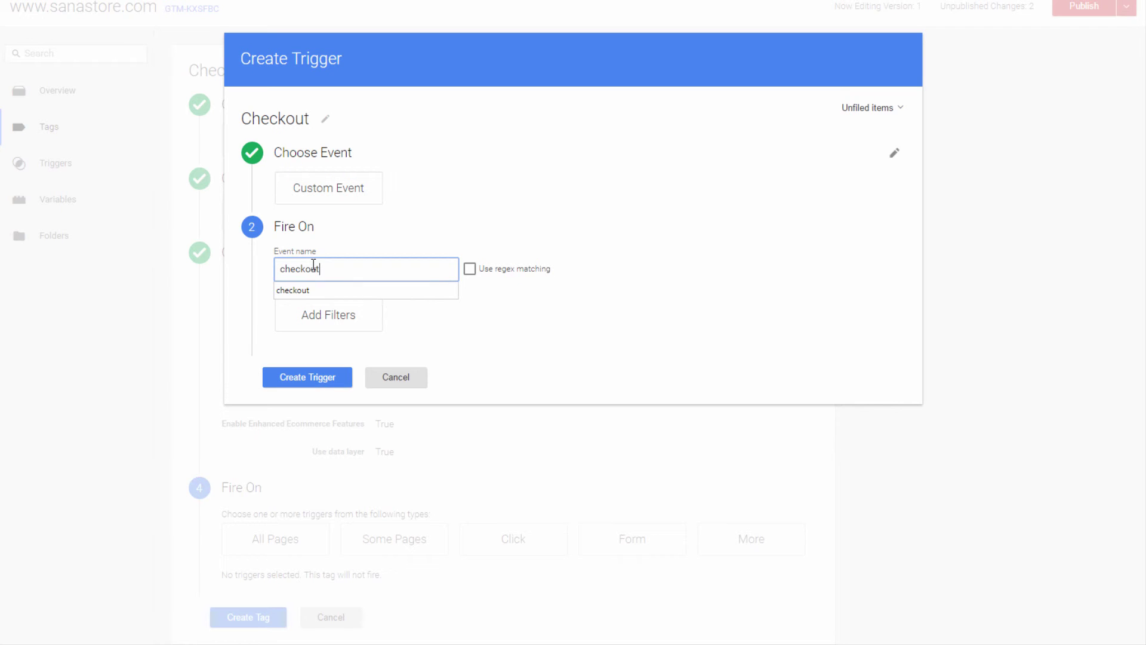
left_click(530, 326)
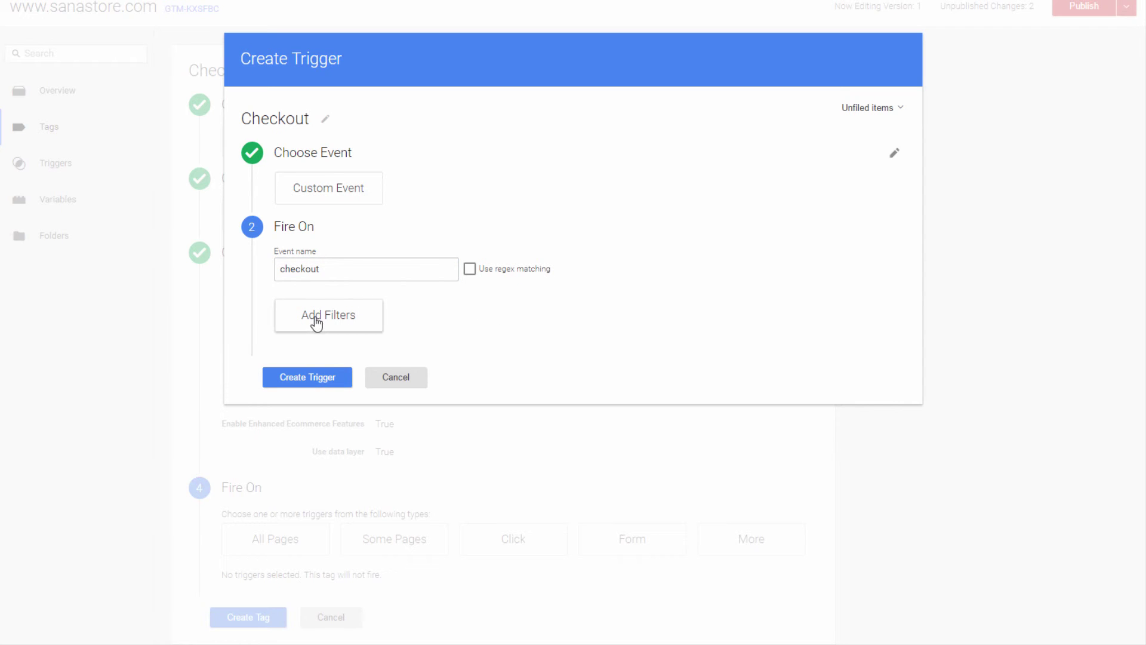
left_click(318, 378)
scroll(320, 411, "down", 1)
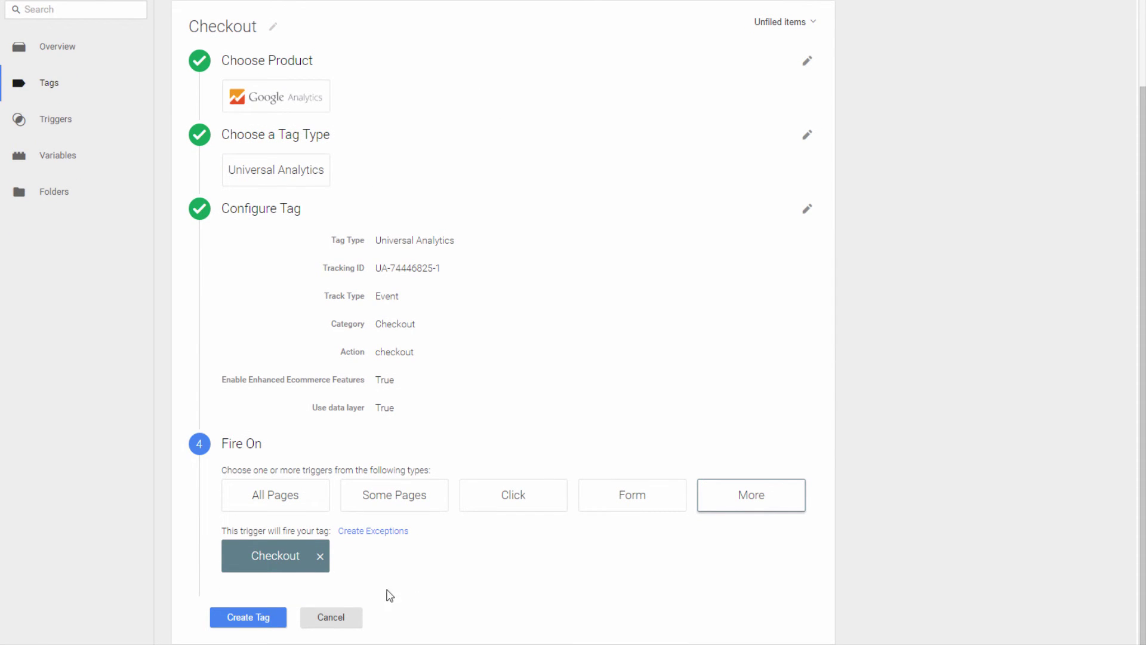
Save the Checkout tag, then show the Publish Now, Preview and Debug, and Save as New Version options
left_click(249, 617)
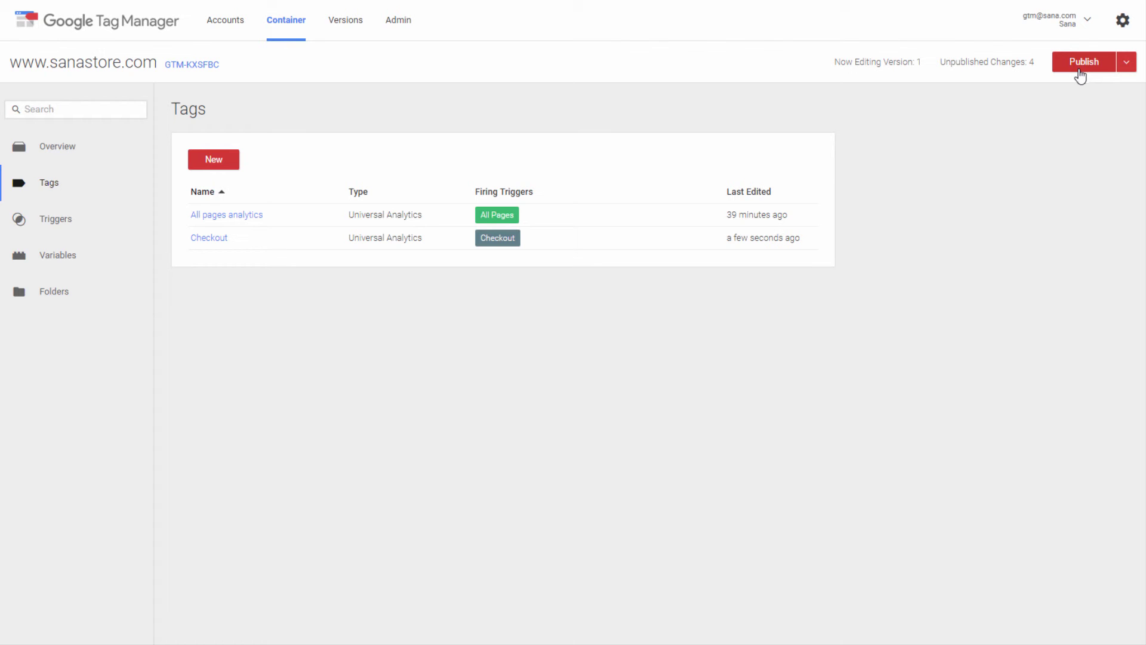
left_click(1128, 67)
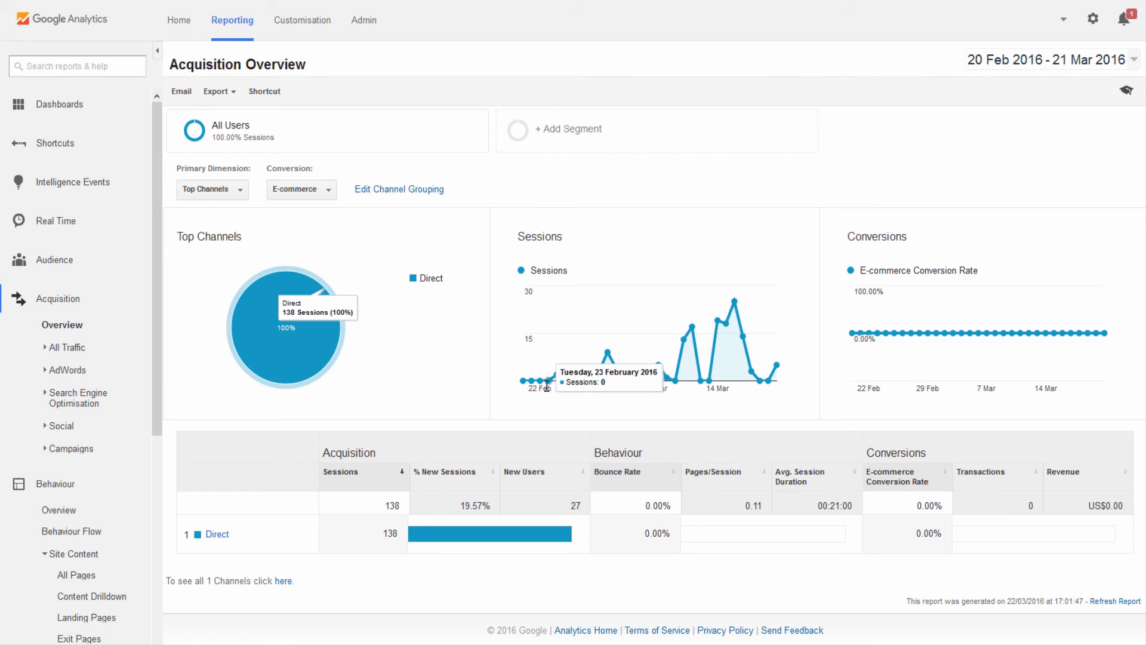
View the All Pages content report, then the Events Overview report
left_click(89, 578)
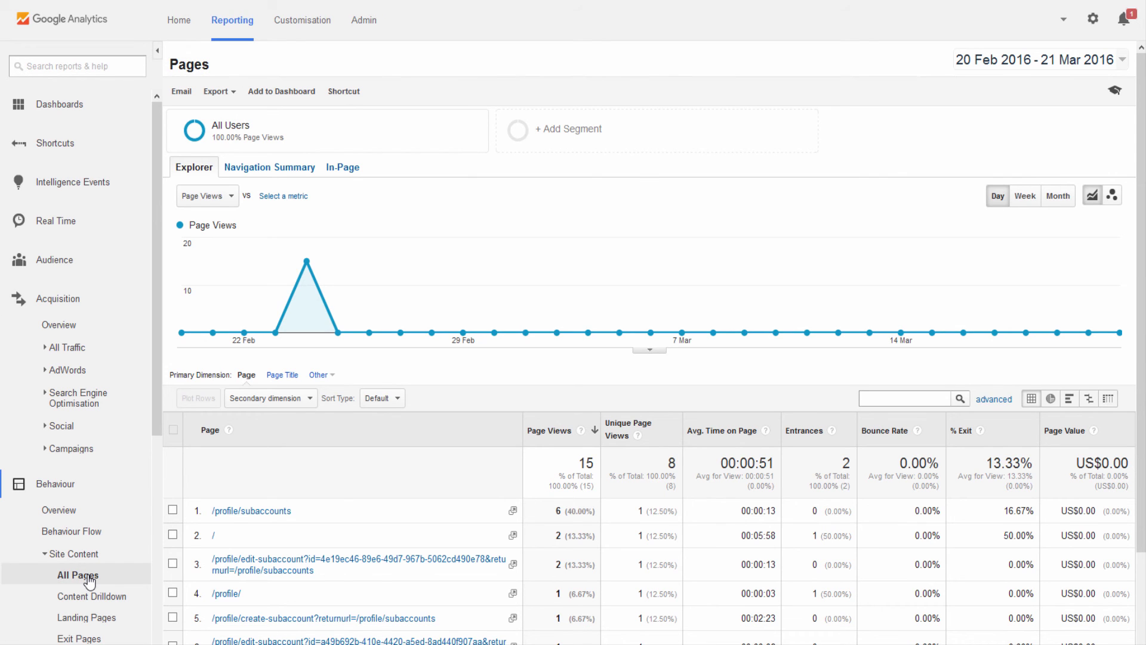
scroll(89, 579, "down", 2)
left_click(90, 582)
scroll(89, 581, "down", 3)
left_click(89, 581)
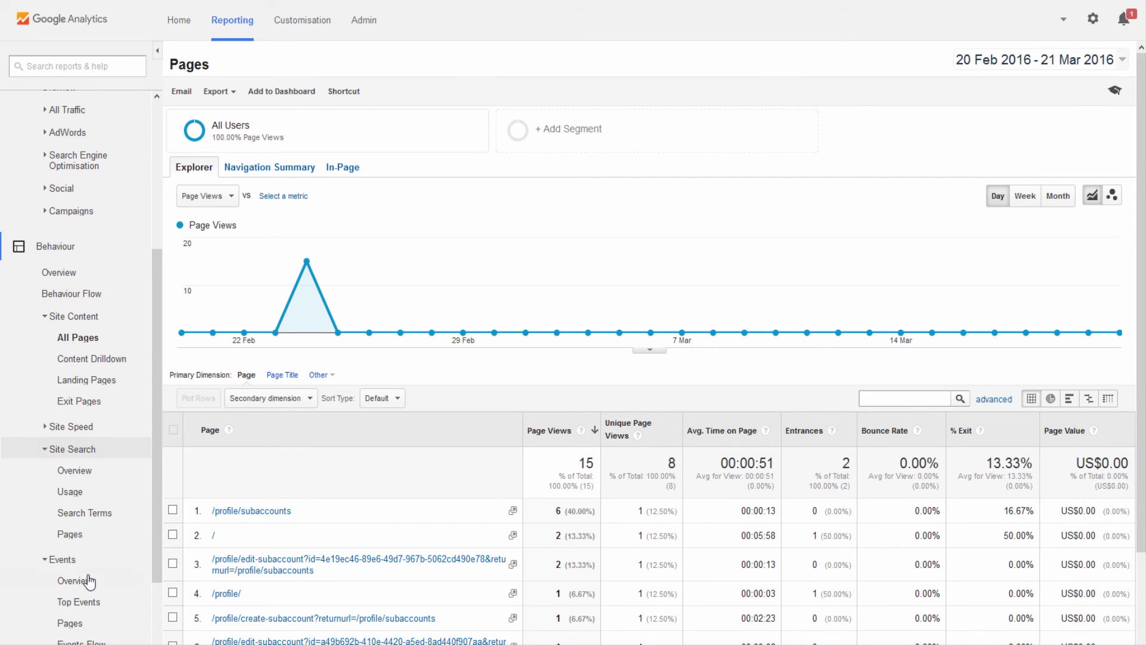
left_click(111, 582)
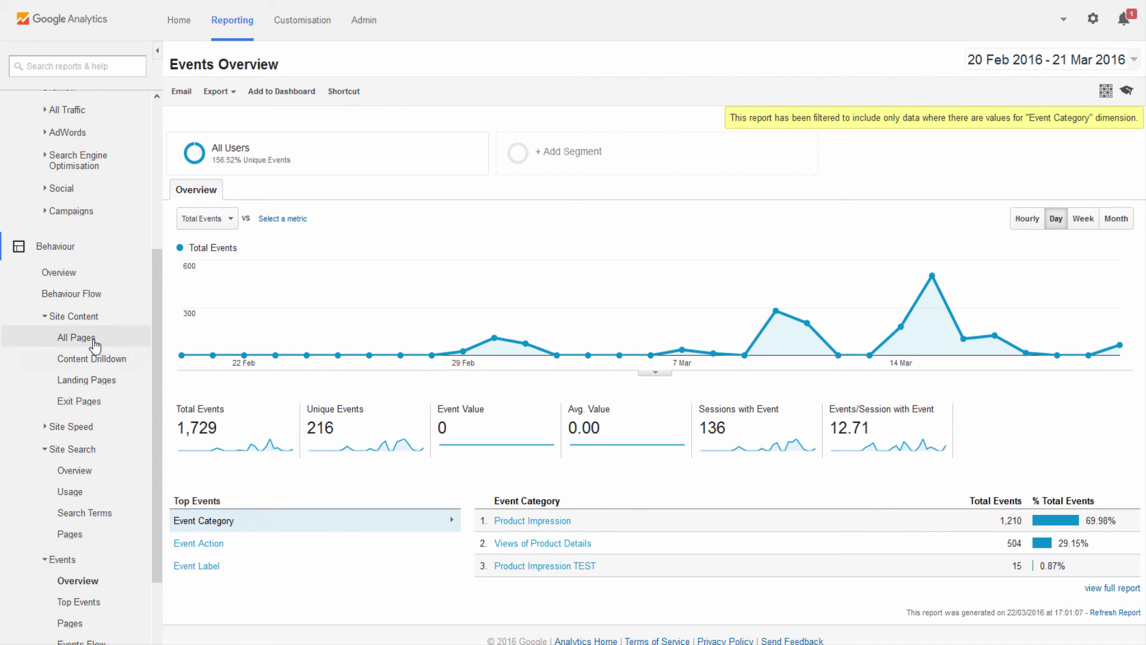
Step through the Site Search Overview, Top Events and event Pages reports, ending on Events Flow
left_click(89, 337)
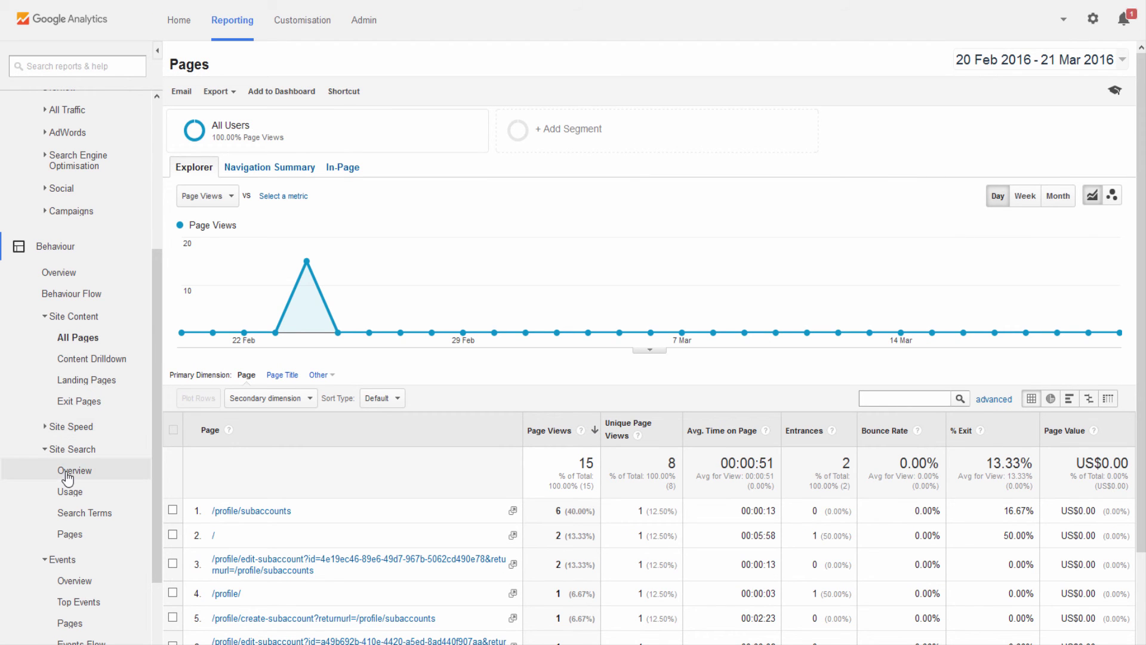
left_click(68, 476)
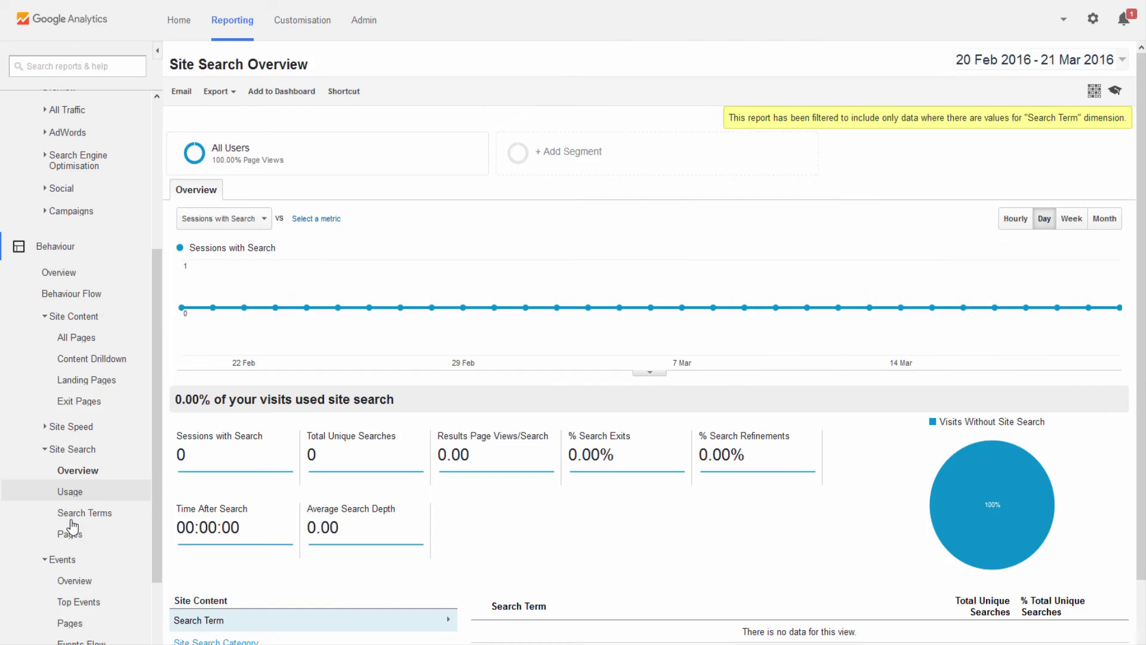
scroll(77, 545, "down", 3)
left_click(80, 535)
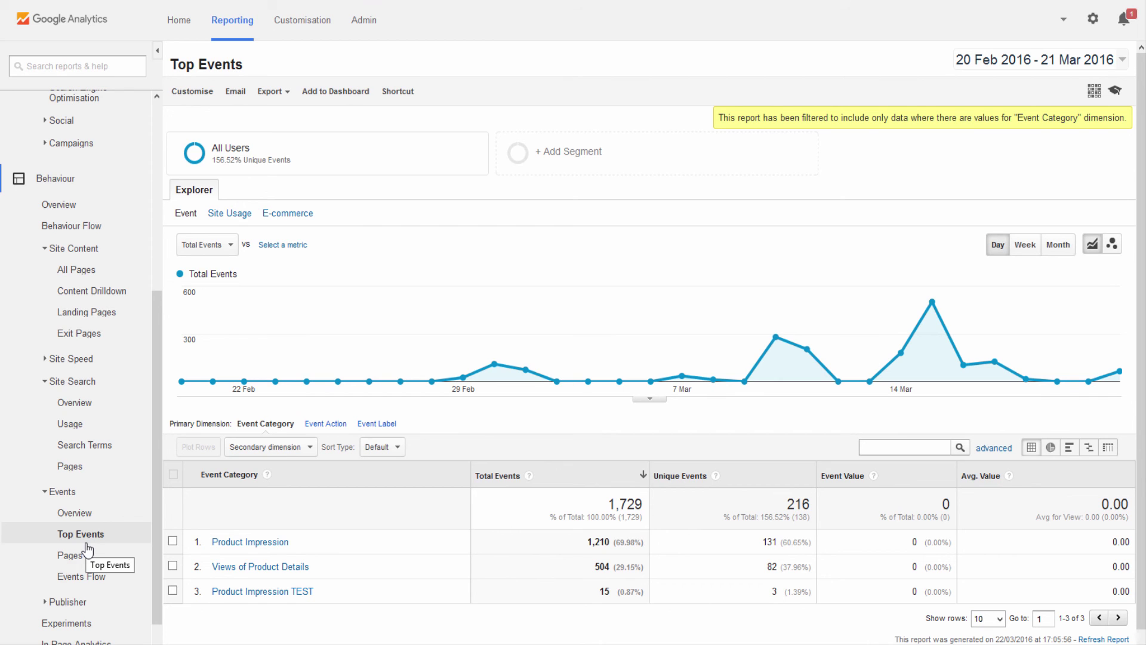
left_click(91, 553)
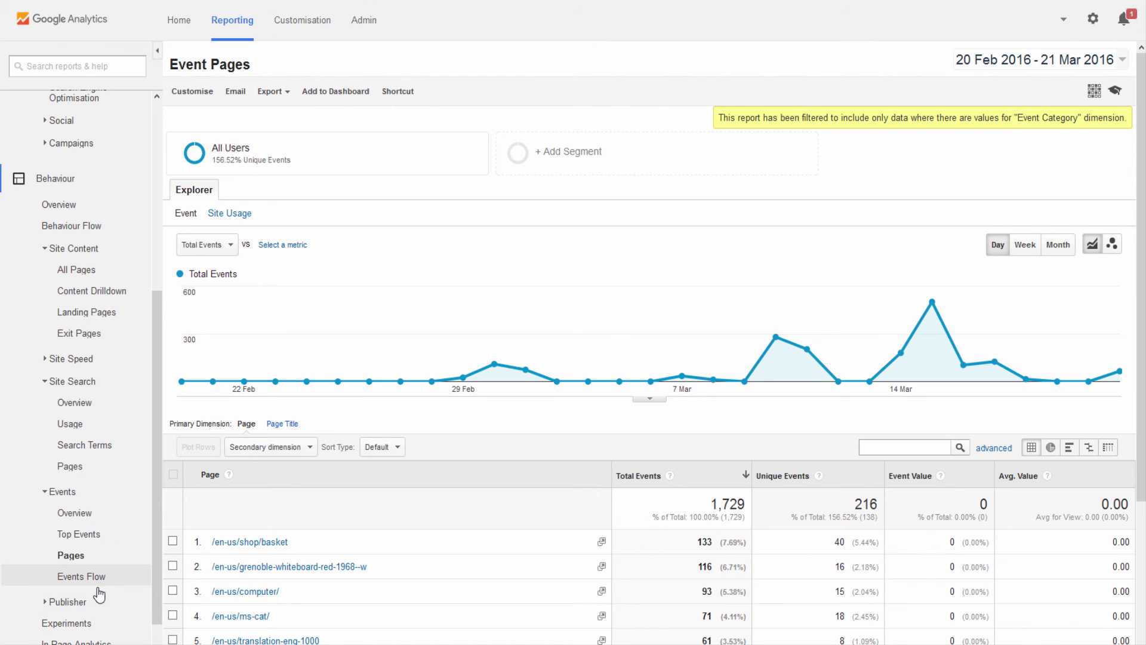
left_click(95, 577)
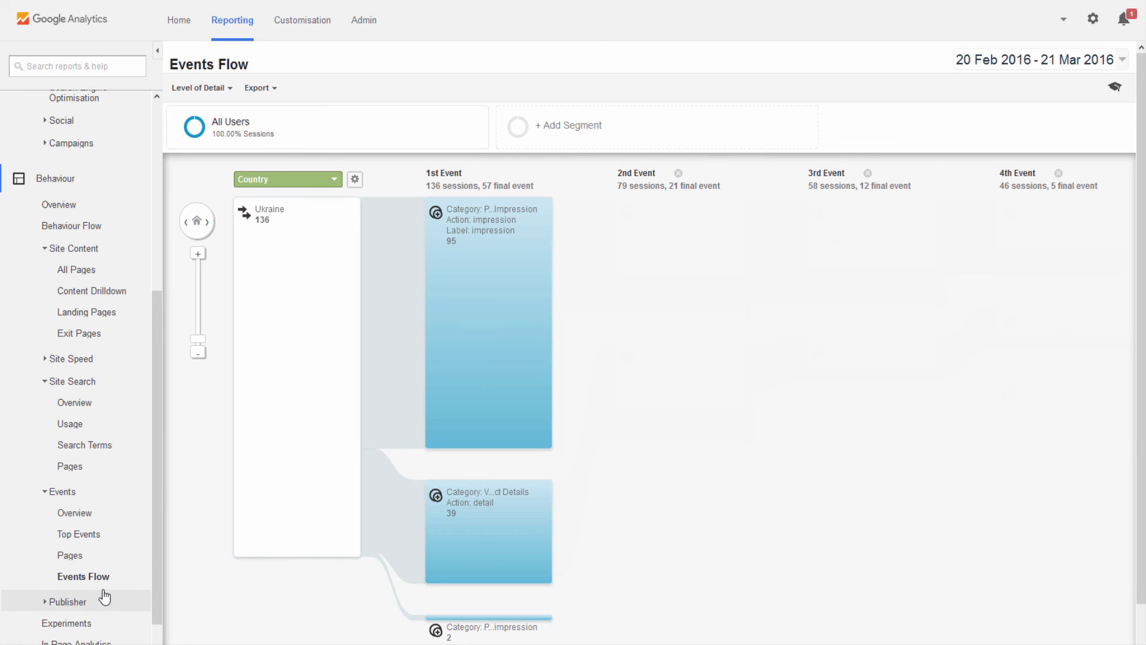